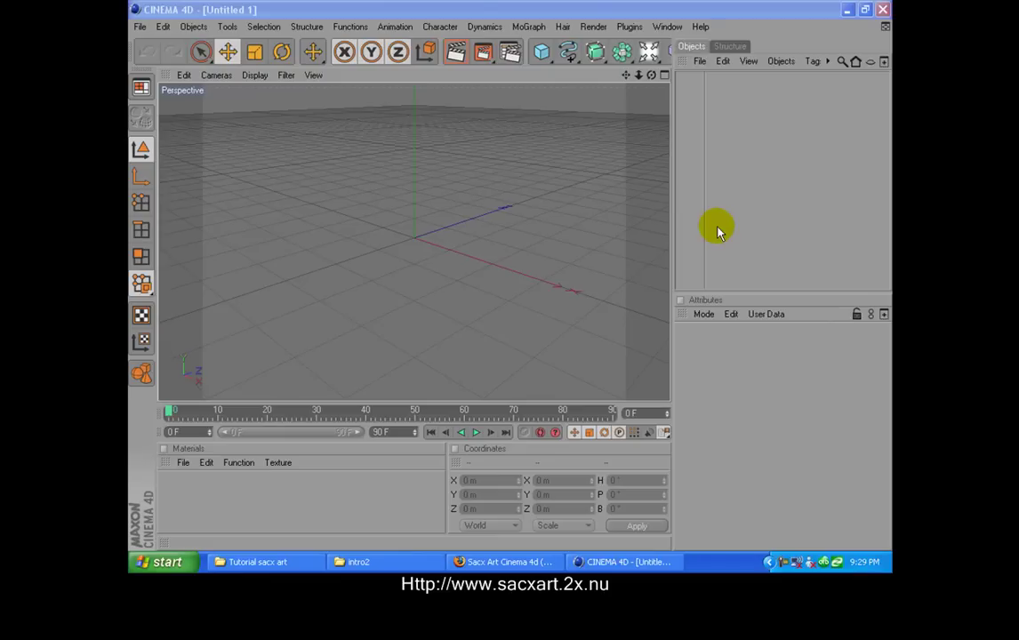
Step: Maximize the Front view and load the maceta1 pot photo as its background image
{"action": "left_click", "coordinate": [664, 74]}
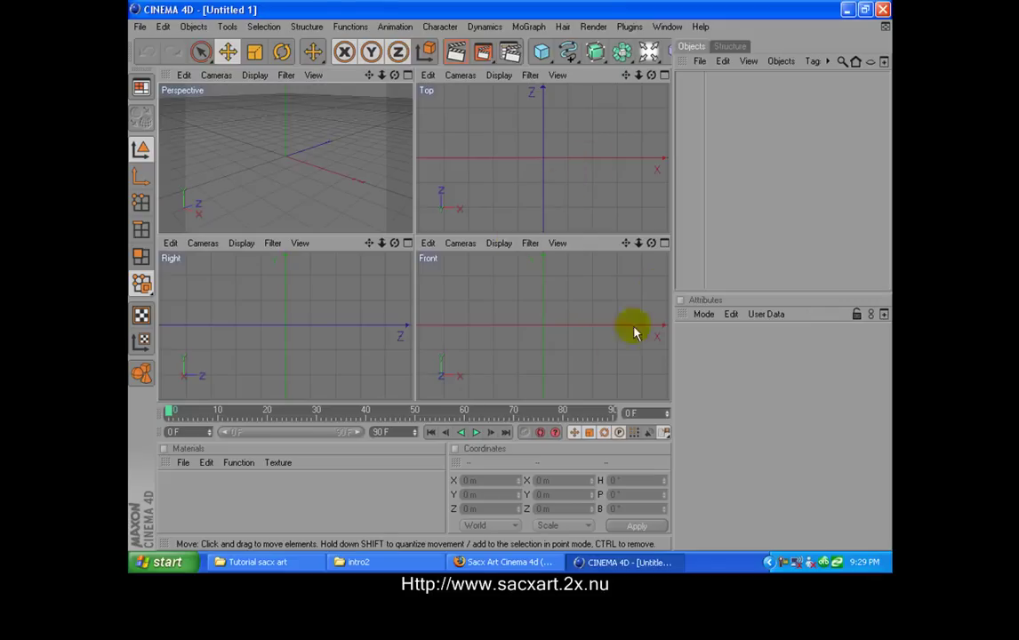
{"action": "left_click", "coordinate": [663, 243]}
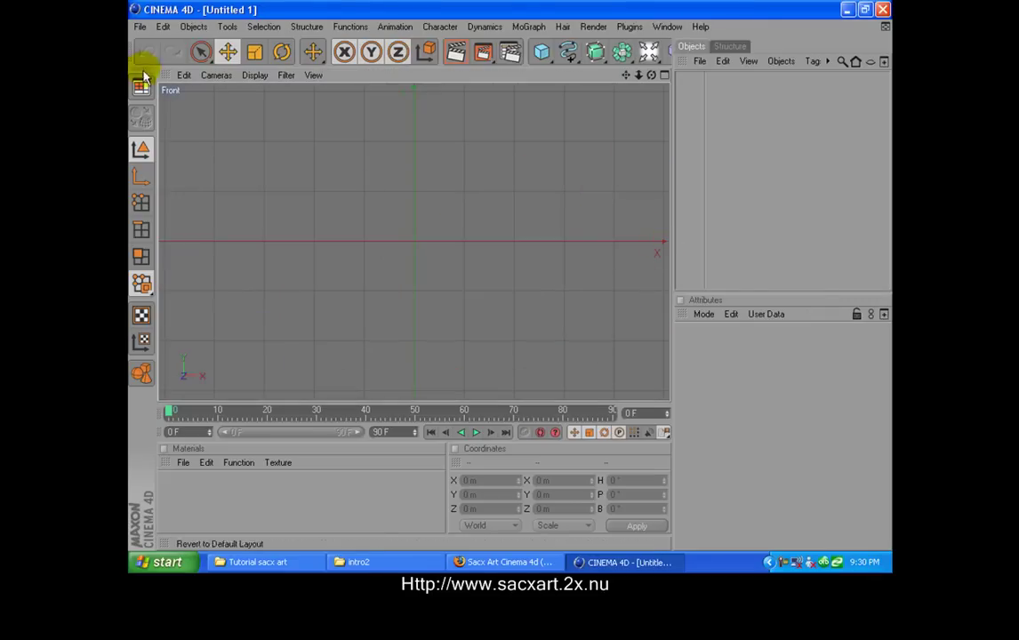
{"action": "left_click", "coordinate": [183, 75]}
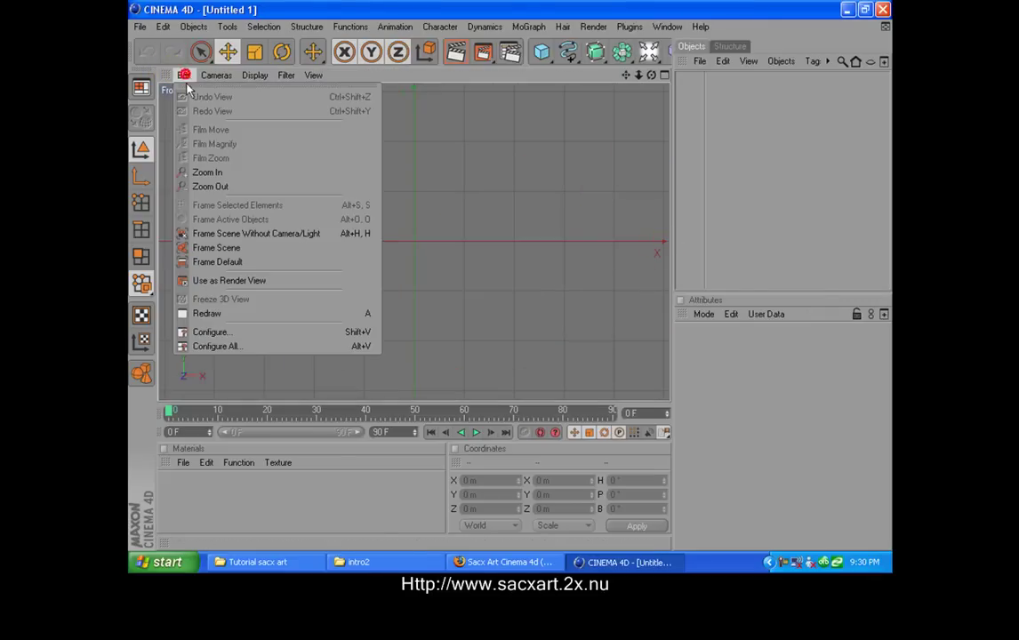
{"action": "left_click", "coordinate": [285, 334]}
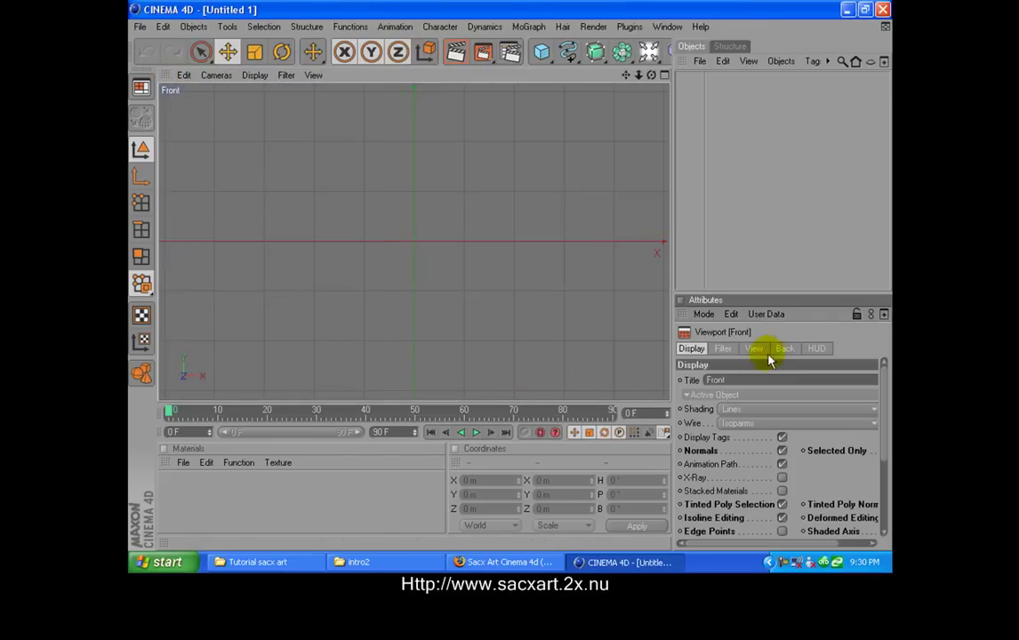
{"action": "left_click", "coordinate": [784, 348]}
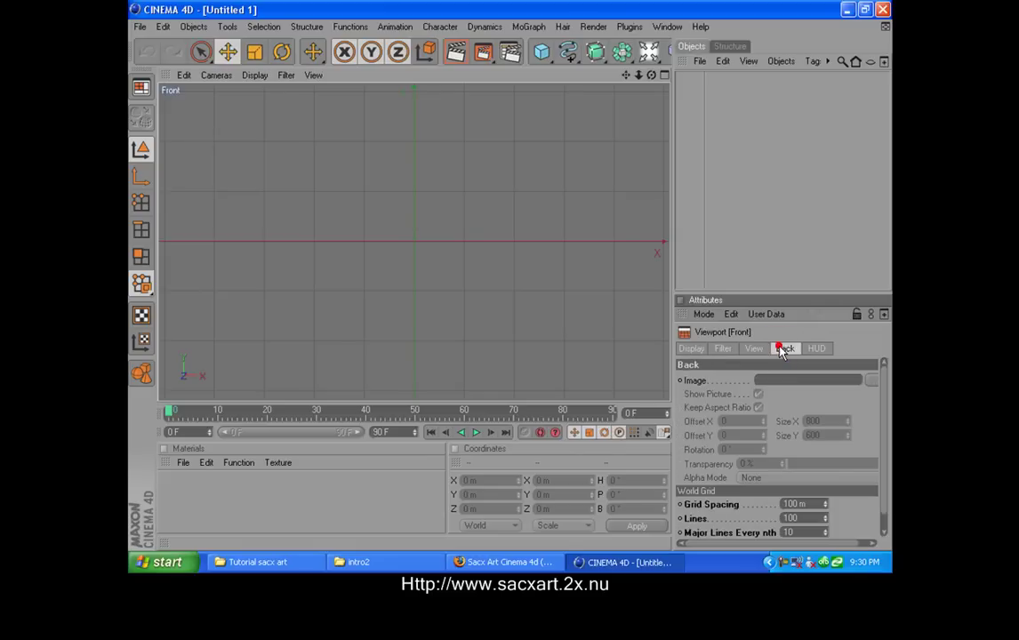
{"action": "left_click", "coordinate": [868, 381]}
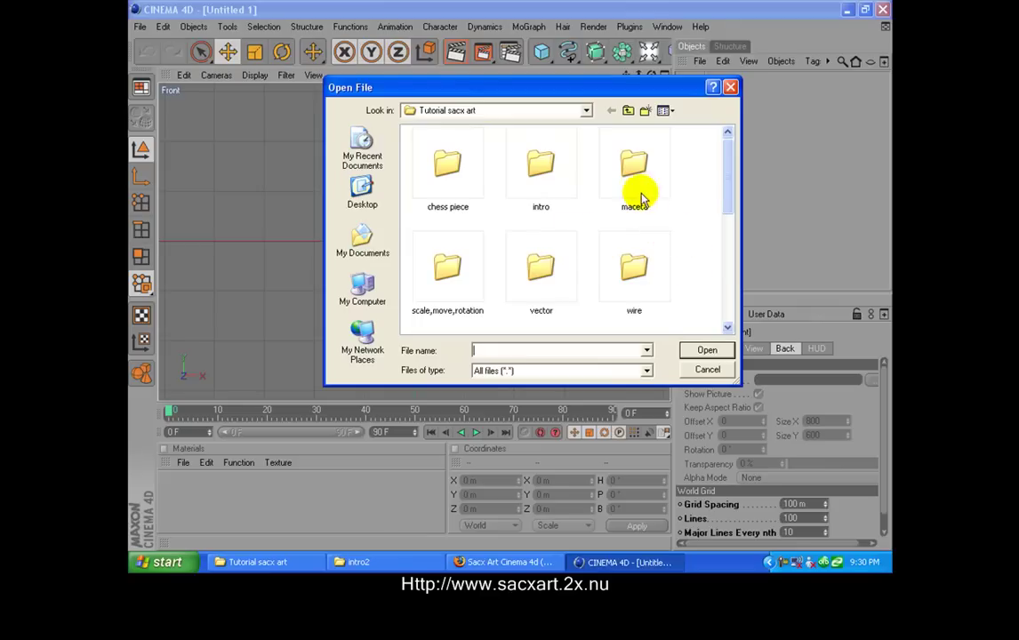
{"action": "double_click", "coordinate": [632, 175]}
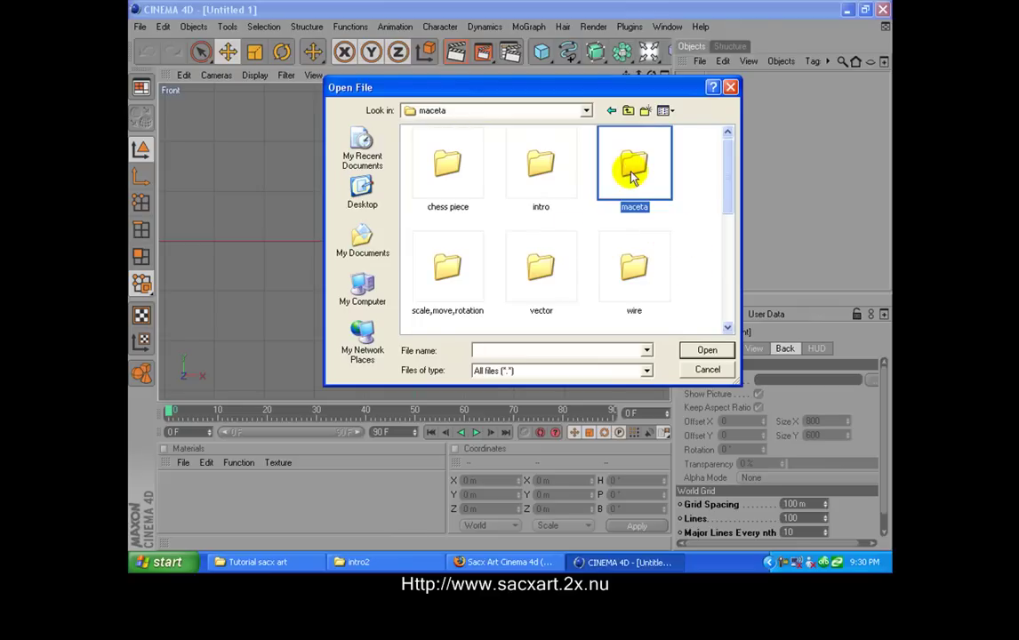
{"action": "double_click", "coordinate": [630, 172]}
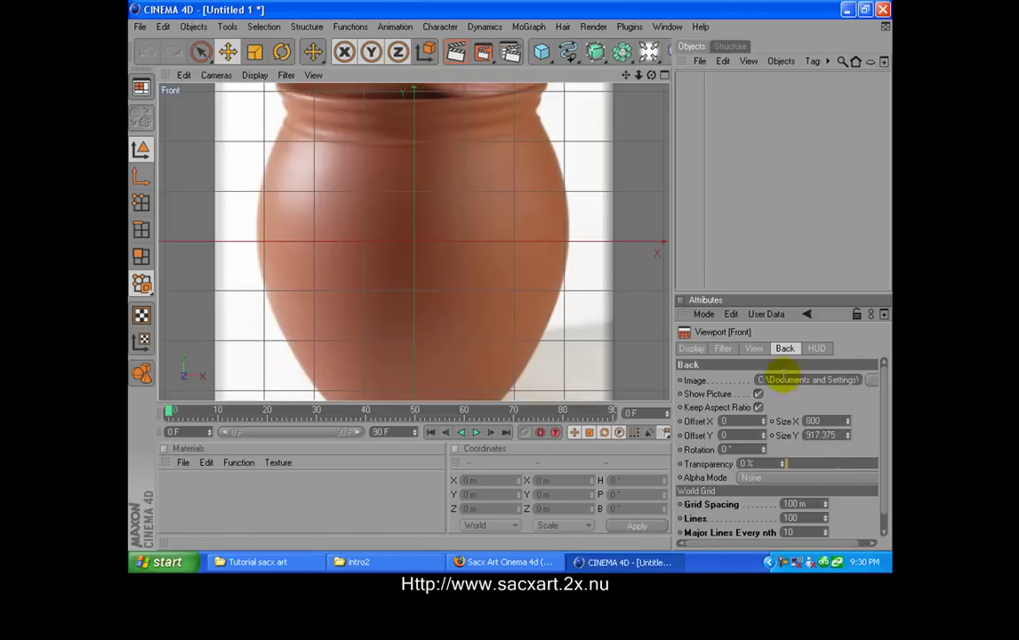
Step: Set the background image Size X to 250 and zoom in on the pot
{"action": "double_click", "coordinate": [825, 419]}
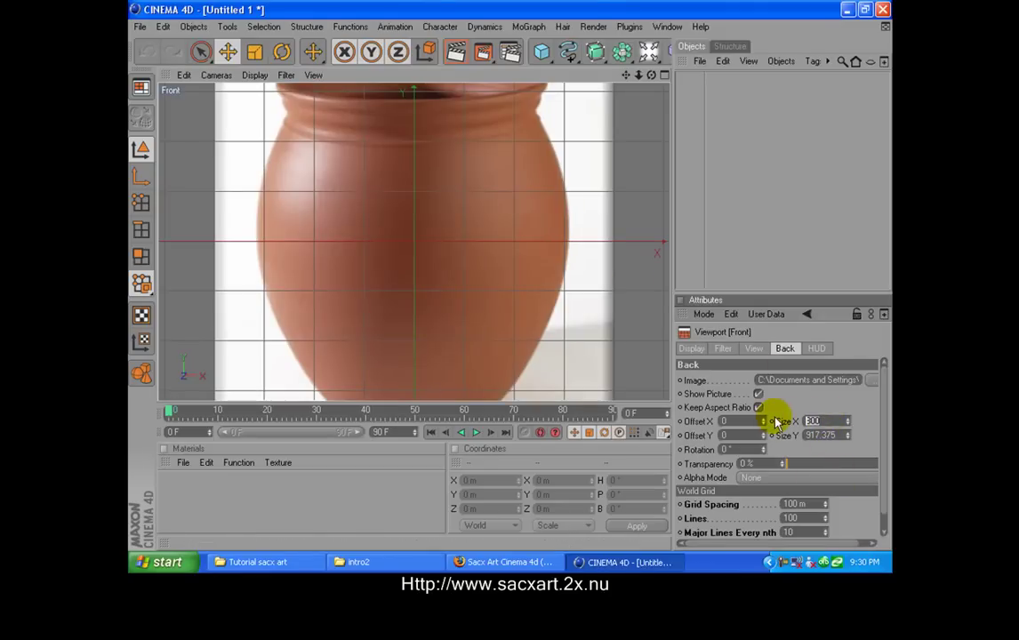
{"action": "type", "text": "250"}
{"action": "key", "text": "Return"}
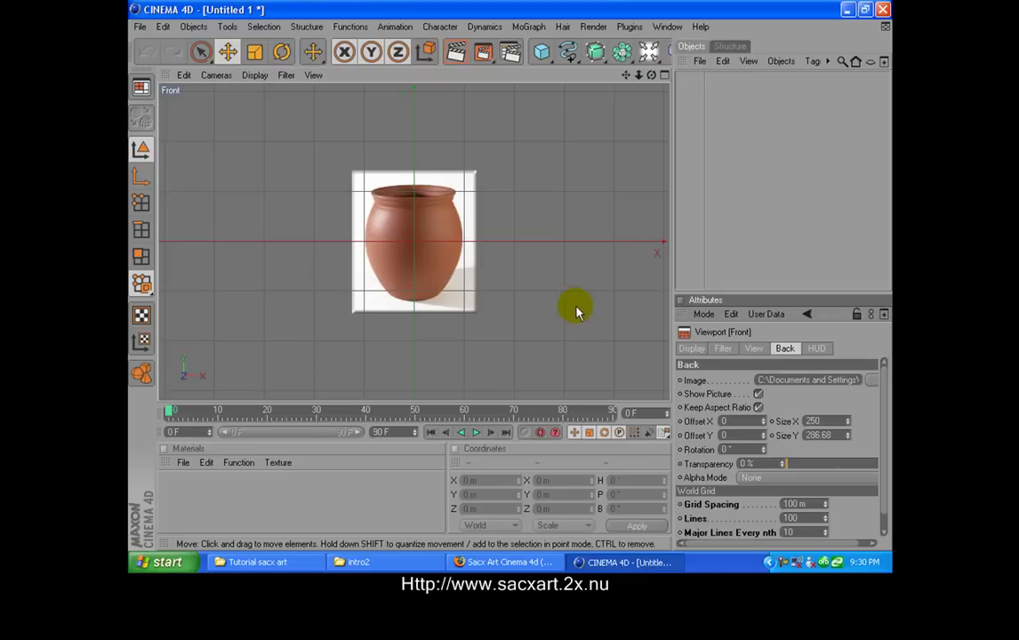
{"action": "scroll", "coordinate": [561, 290], "scroll_direction": "up", "scroll_amount": 5}
{"action": "scroll", "coordinate": [562, 295], "scroll_direction": "up", "scroll_amount": 2}
{"action": "scroll", "coordinate": [562, 296], "scroll_direction": "up", "scroll_amount": 2}
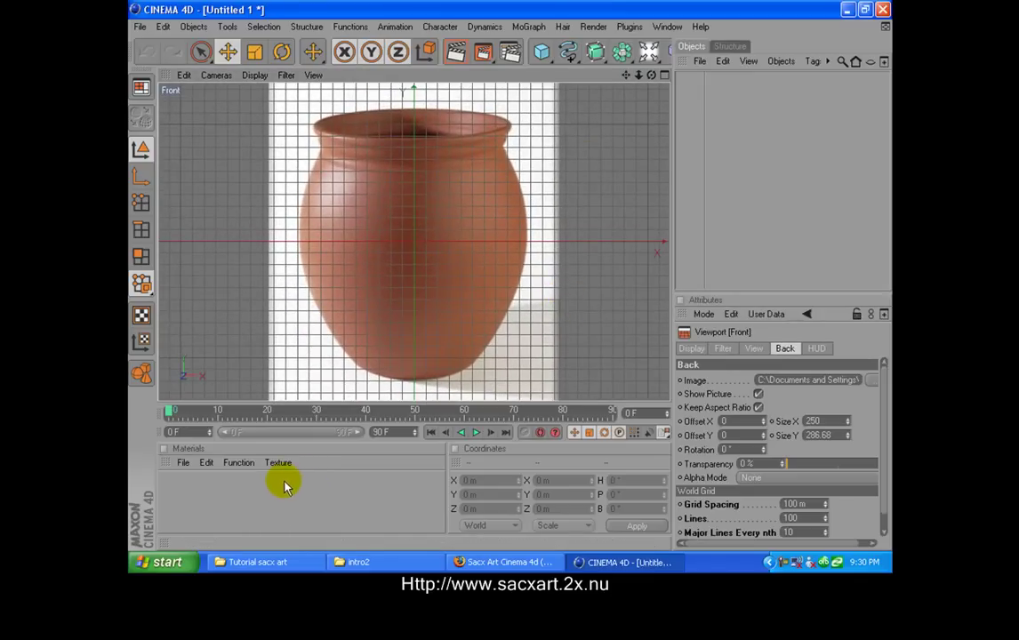
Step: Draw a B-Spline from the pot's base centre up its right edge to the neck
{"action": "mouse_move", "coordinate": [572, 59]}
{"action": "left_mouse_down"}
{"action": "mouse_move", "coordinate": [743, 93]}
{"action": "mouse_move", "coordinate": [757, 77]}
{"action": "left_mouse_up"}
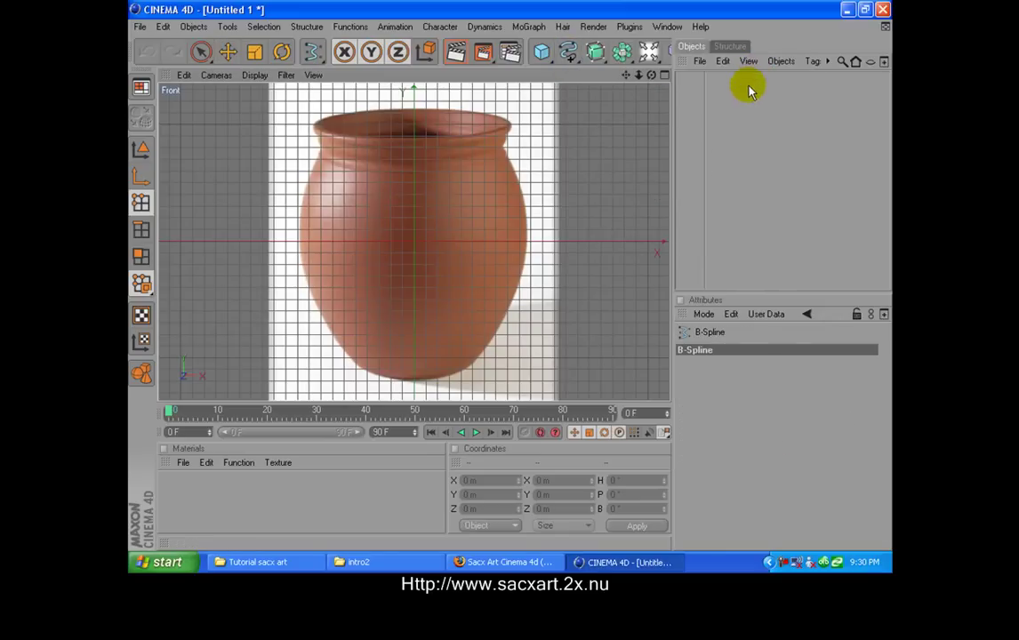
{"action": "left_click", "coordinate": [414, 382]}
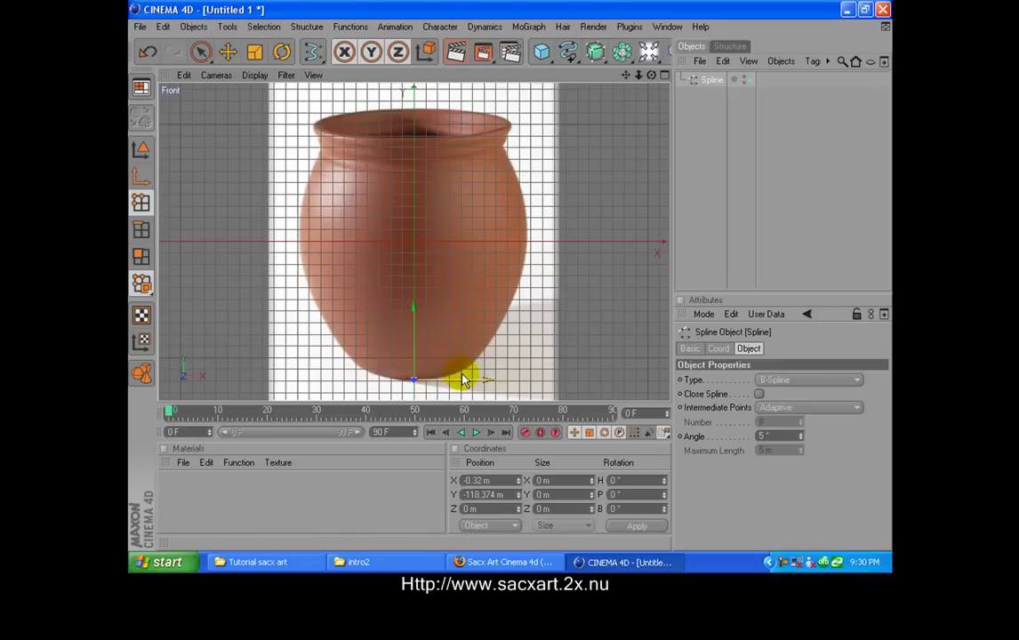
{"action": "left_click", "coordinate": [461, 380]}
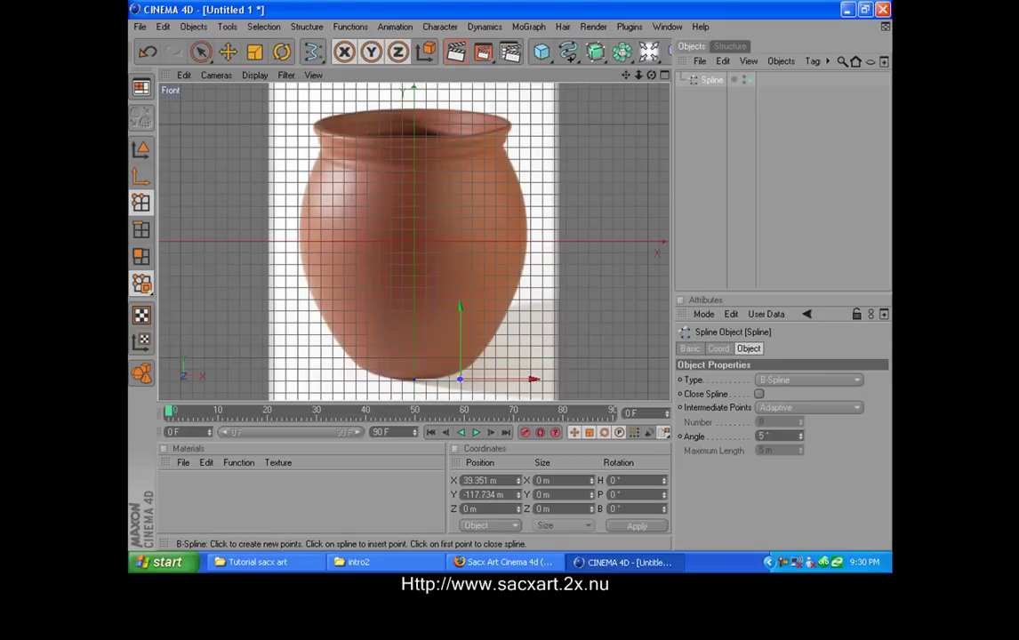
{"action": "left_click", "coordinate": [480, 353]}
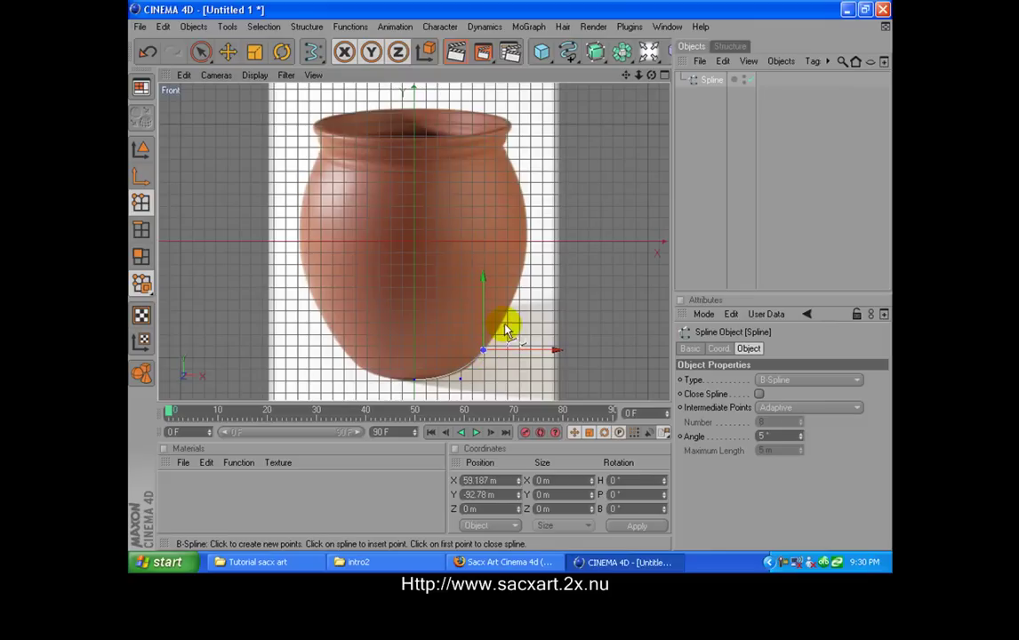
{"action": "left_click", "coordinate": [504, 317]}
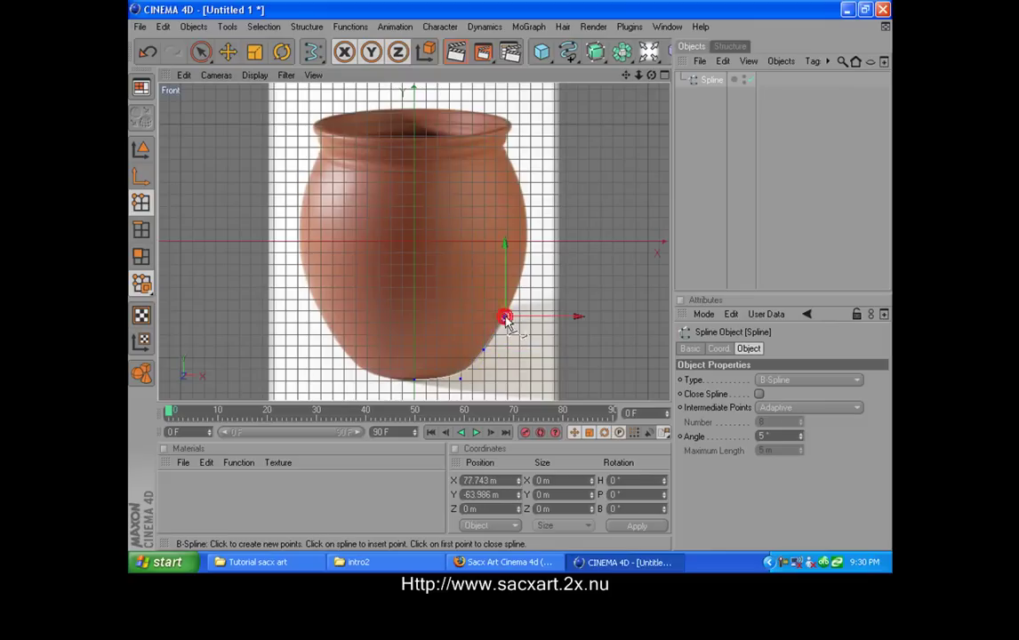
{"action": "left_click", "coordinate": [523, 267]}
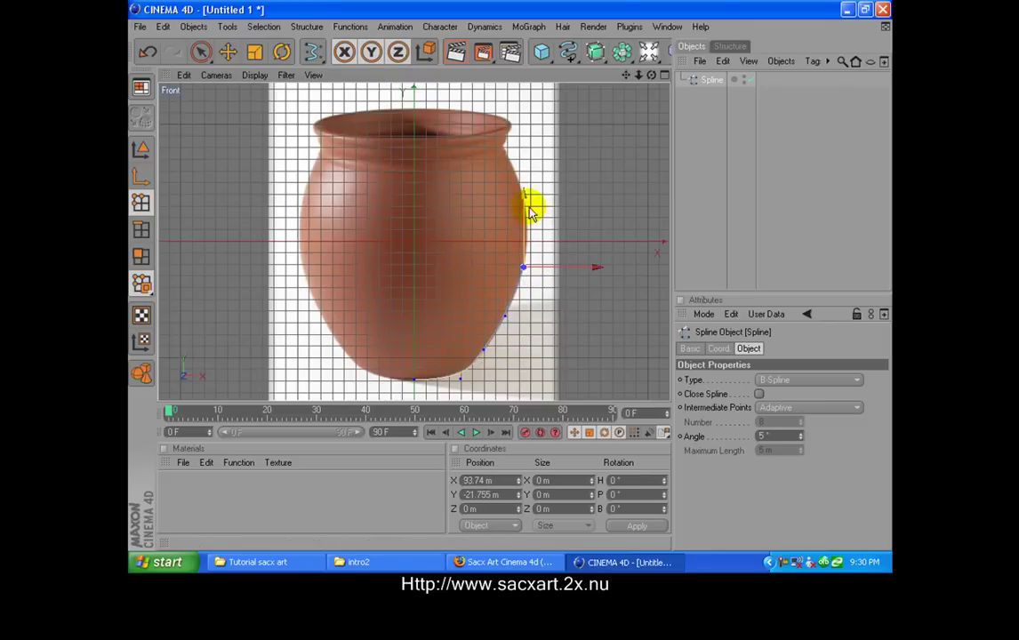
{"action": "left_click", "coordinate": [530, 219]}
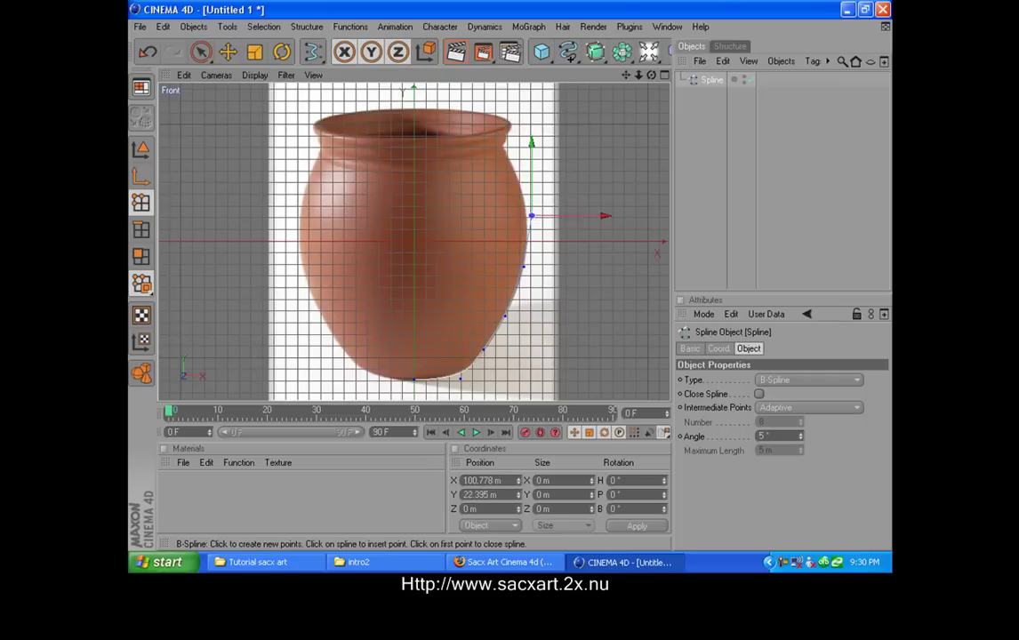
{"action": "left_click", "coordinate": [518, 181]}
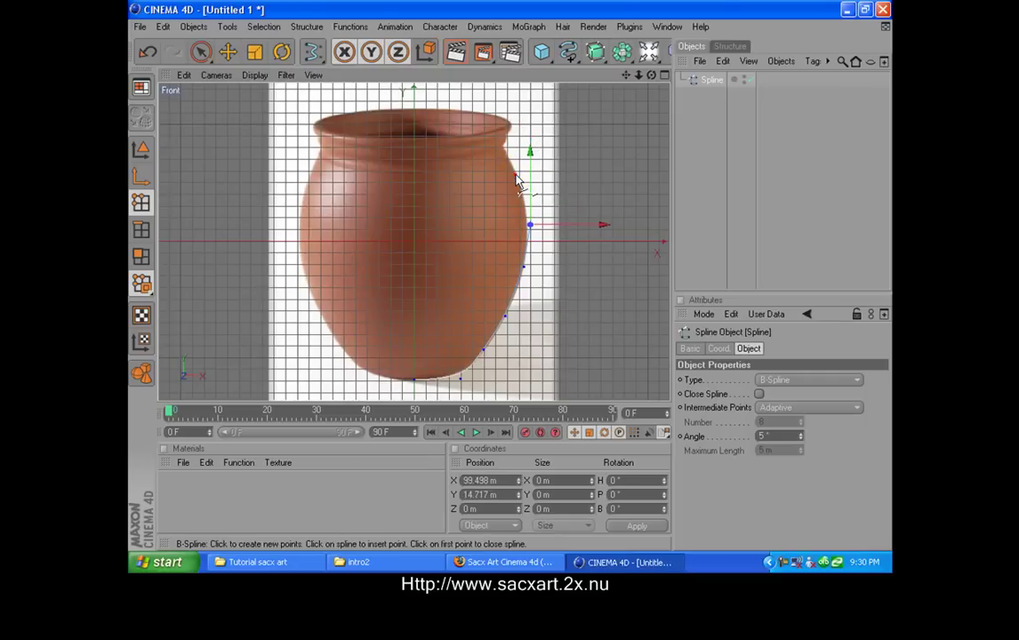
{"action": "left_click", "coordinate": [517, 176]}
{"action": "scroll", "coordinate": [561, 153], "scroll_direction": "up", "scroll_amount": 2}
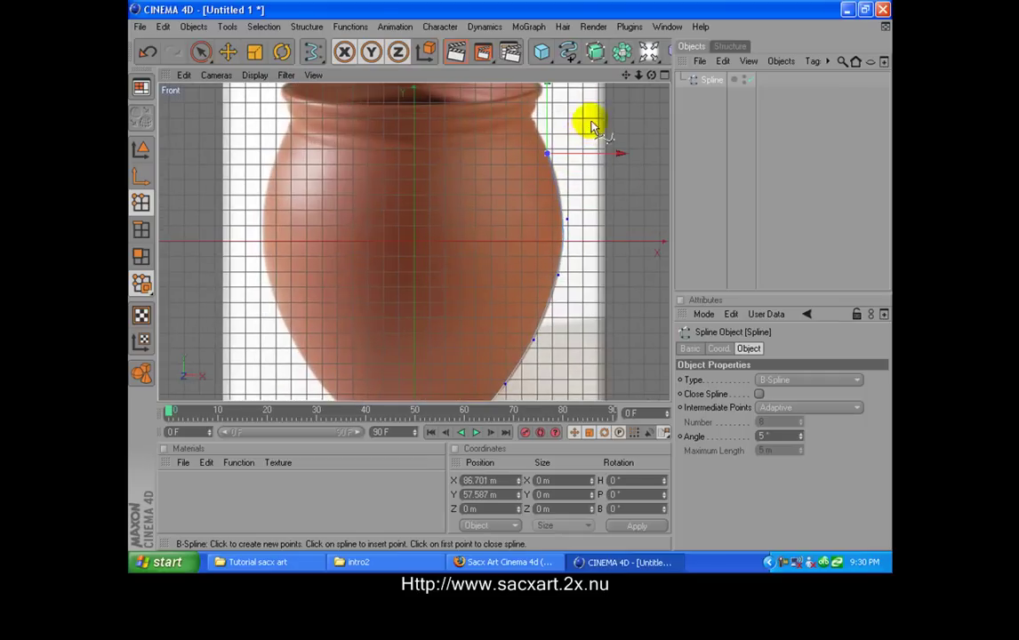
Step: Zoom in on the rim and add three spline points up over the lip
{"action": "scroll", "coordinate": [609, 93], "scroll_direction": "up", "scroll_amount": 2}
{"action": "scroll", "coordinate": [609, 89], "scroll_direction": "up", "scroll_amount": 3}
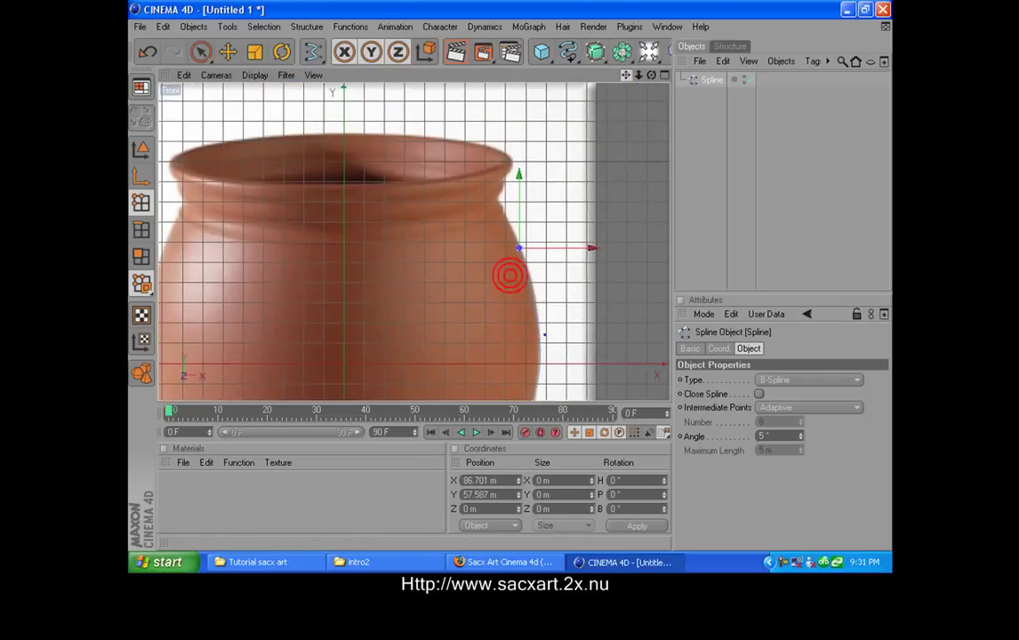
{"action": "scroll", "coordinate": [602, 95], "scroll_direction": "down", "scroll_amount": 2}
{"action": "scroll", "coordinate": [427, 319], "scroll_direction": "up", "scroll_amount": 2}
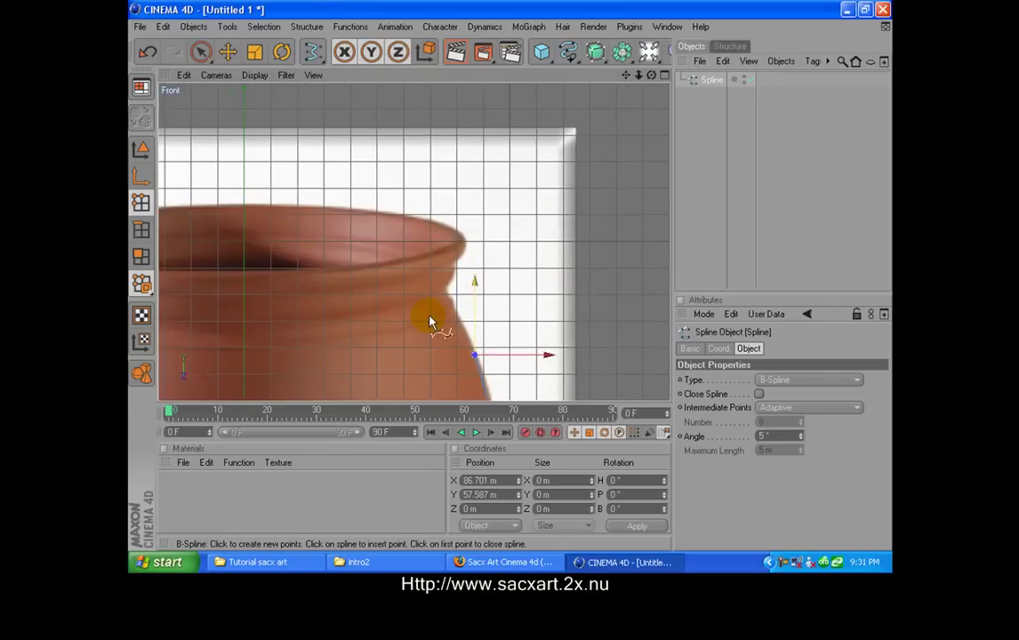
{"action": "left_click", "coordinate": [452, 312]}
{"action": "left_click", "coordinate": [453, 297]}
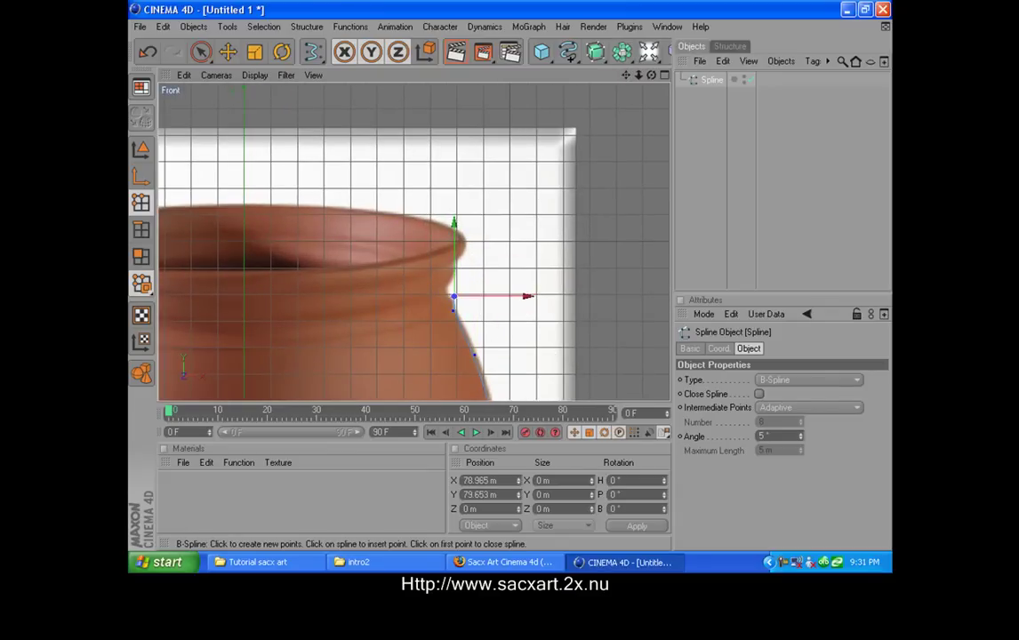
{"action": "left_click", "coordinate": [440, 293]}
Step: Drag the new rim points into place along the lip's curve
{"action": "left_click_drag", "start_coordinate": [440, 292], "coordinate": [451, 281]}
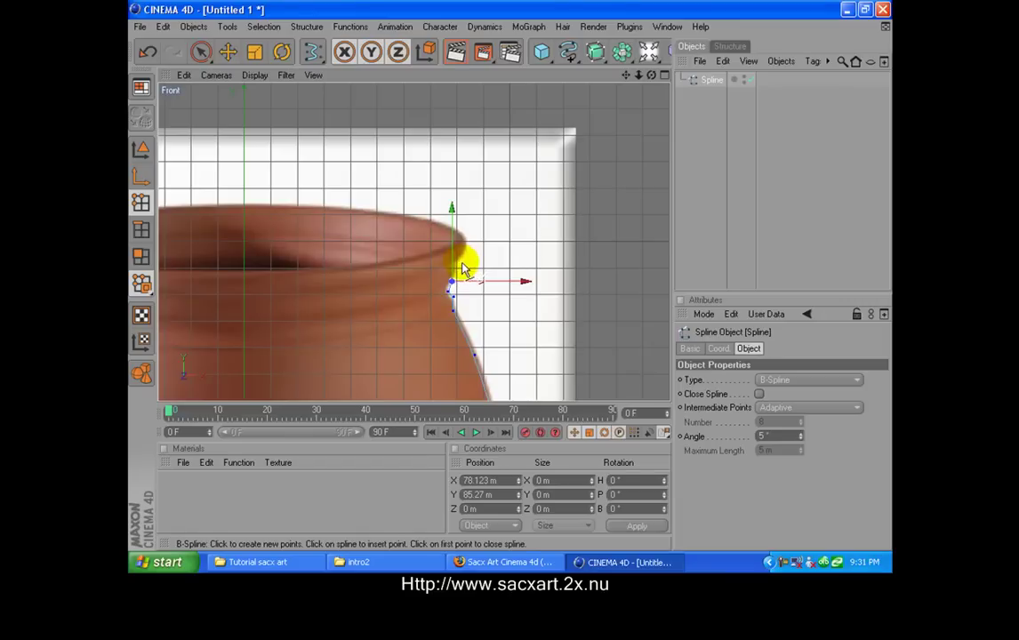
{"action": "mouse_move", "coordinate": [463, 268]}
{"action": "left_mouse_down"}
{"action": "mouse_move", "coordinate": [461, 247]}
{"action": "mouse_move", "coordinate": [472, 246]}
{"action": "mouse_move", "coordinate": [464, 258]}
{"action": "left_mouse_up"}
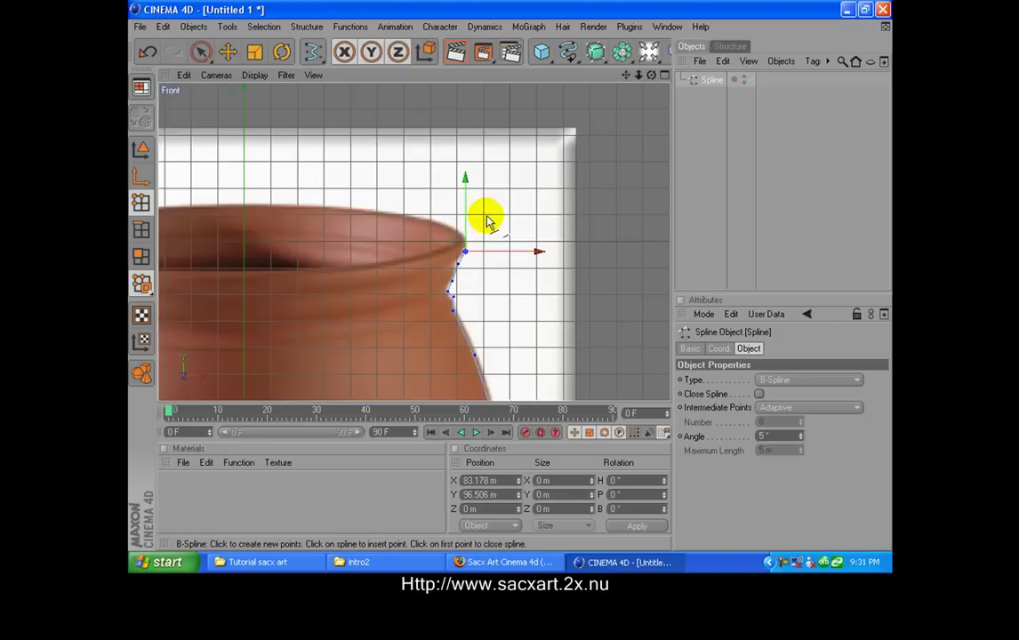
{"action": "mouse_move", "coordinate": [450, 233]}
{"action": "left_mouse_down"}
{"action": "mouse_move", "coordinate": [445, 213]}
{"action": "mouse_move", "coordinate": [424, 215]}
{"action": "mouse_move", "coordinate": [442, 249]}
{"action": "left_mouse_up"}
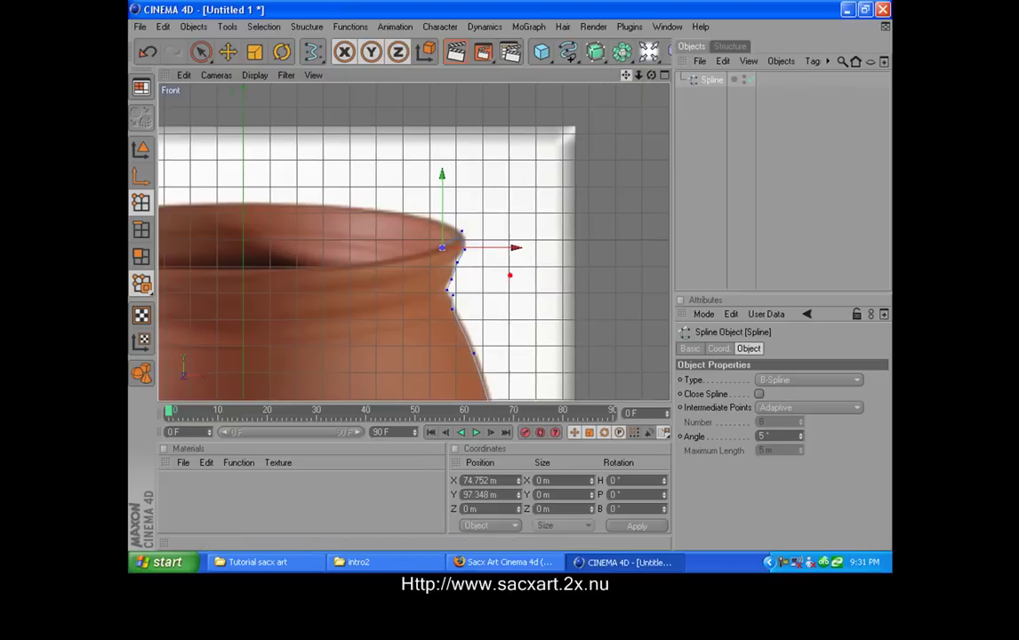
{"action": "left_click_drag", "start_coordinate": [625, 75], "coordinate": [510, 269]}
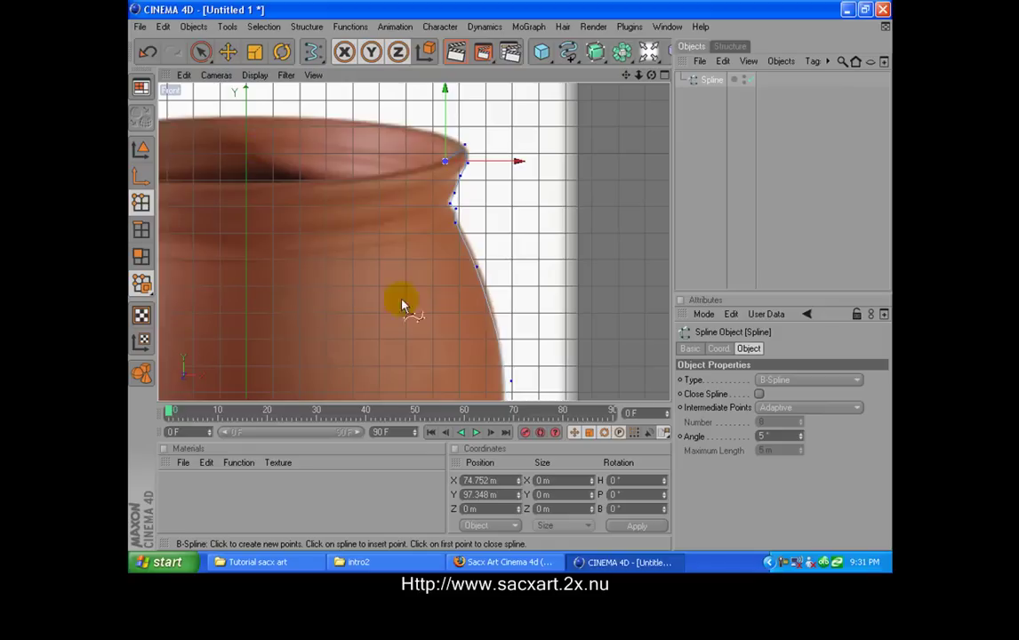
Step: Add profile points down the pot's side below the rim
{"action": "scroll", "coordinate": [569, 169], "scroll_direction": "down", "scroll_amount": 4}
{"action": "left_click_drag", "start_coordinate": [625, 75], "coordinate": [584, 125]}
{"action": "left_click", "coordinate": [435, 145]}
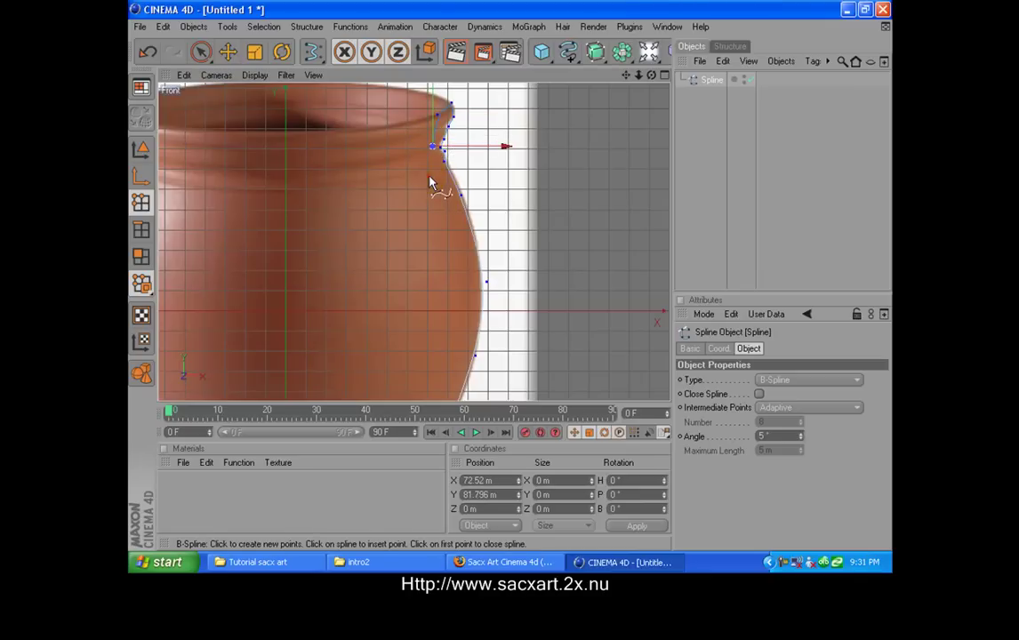
{"action": "left_click", "coordinate": [435, 178]}
{"action": "left_click_drag", "start_coordinate": [435, 180], "coordinate": [439, 181]}
{"action": "left_click", "coordinate": [468, 277]}
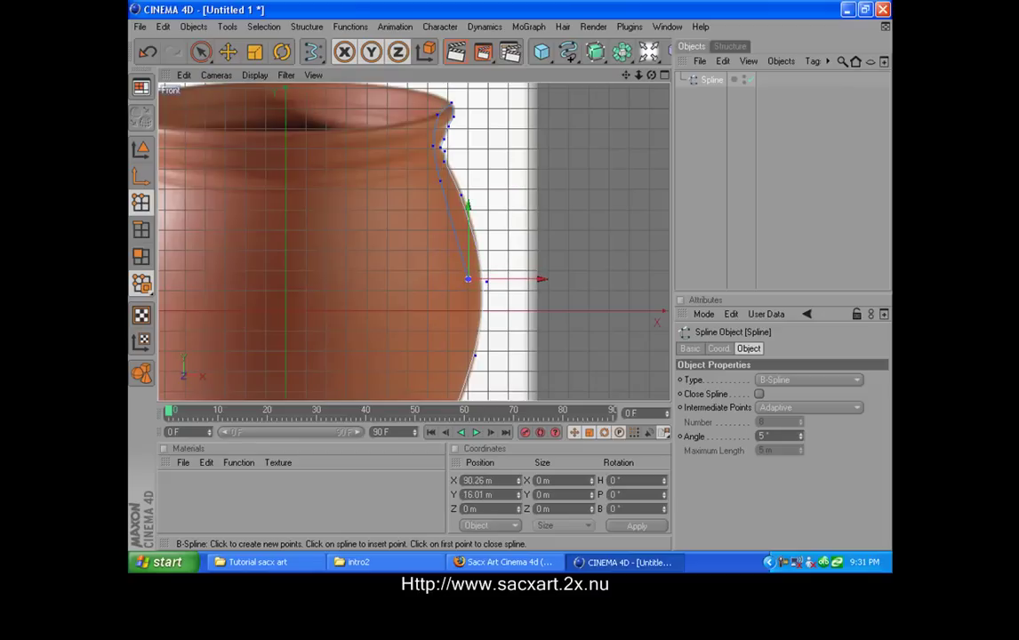
{"action": "left_click", "coordinate": [455, 348]}
Step: Place the last points along the lower curve, ending at the base centre on the axis
{"action": "left_click_drag", "start_coordinate": [626, 74], "coordinate": [621, 74]}
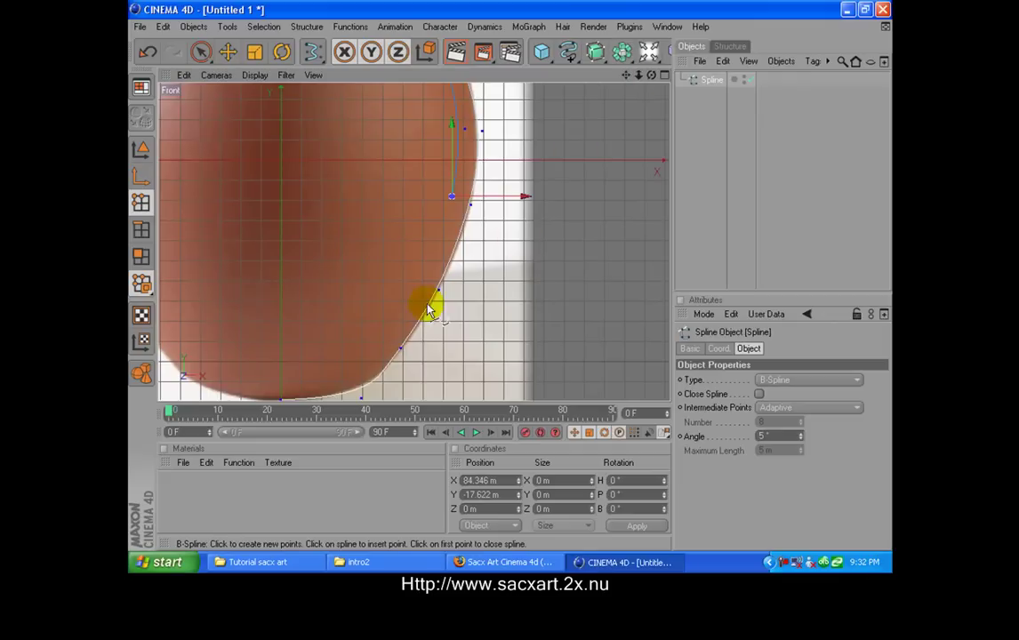
{"action": "left_click_drag", "start_coordinate": [407, 292], "coordinate": [403, 312]}
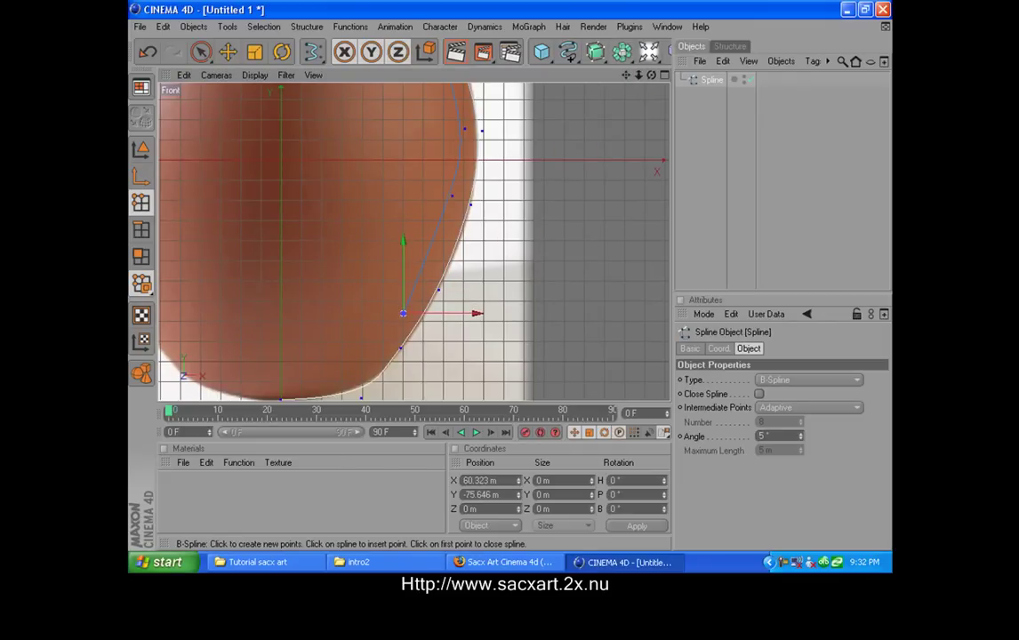
{"action": "left_click_drag", "start_coordinate": [341, 362], "coordinate": [338, 375]}
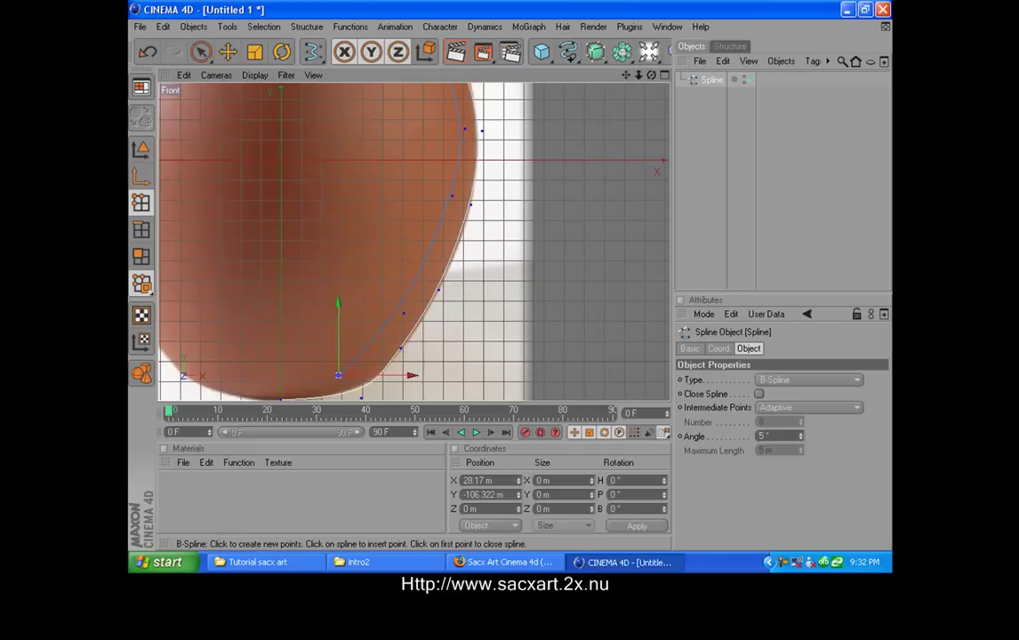
{"action": "left_click", "coordinate": [282, 381]}
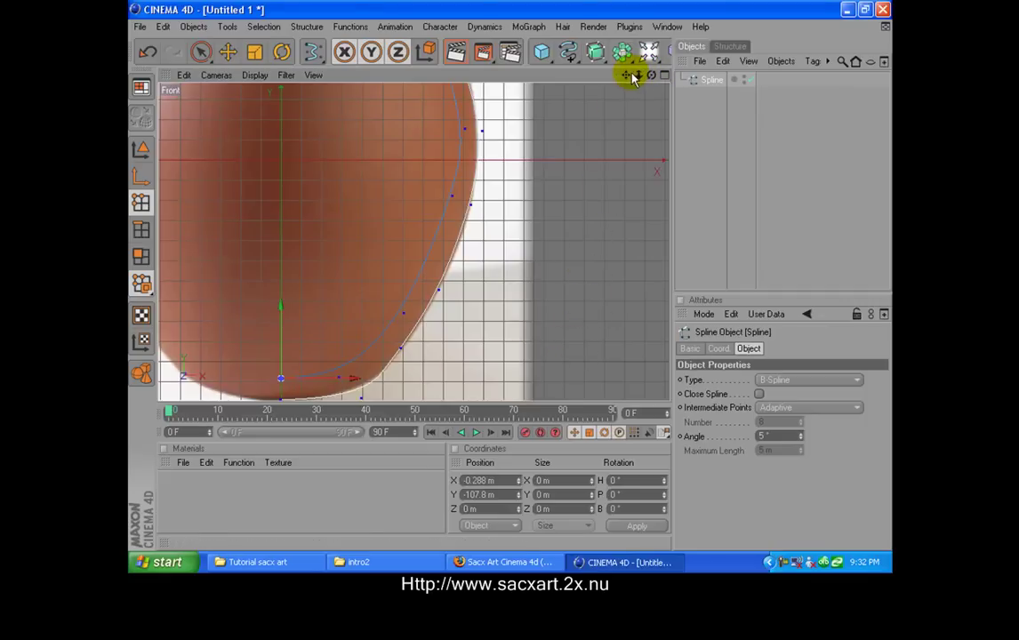
{"action": "scroll", "coordinate": [594, 121], "scroll_direction": "up", "scroll_amount": 1}
{"action": "scroll", "coordinate": [587, 122], "scroll_direction": "down", "scroll_amount": 2}
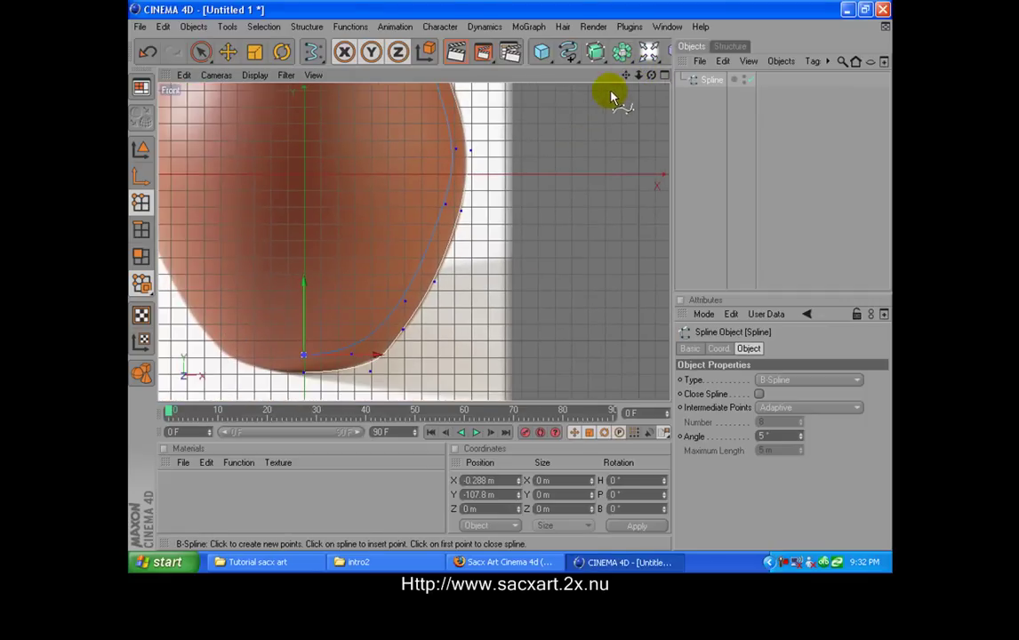
Step: Add a Lathe NURBS and place the profile Spline inside it
{"action": "left_click_drag", "start_coordinate": [626, 75], "coordinate": [621, 75]}
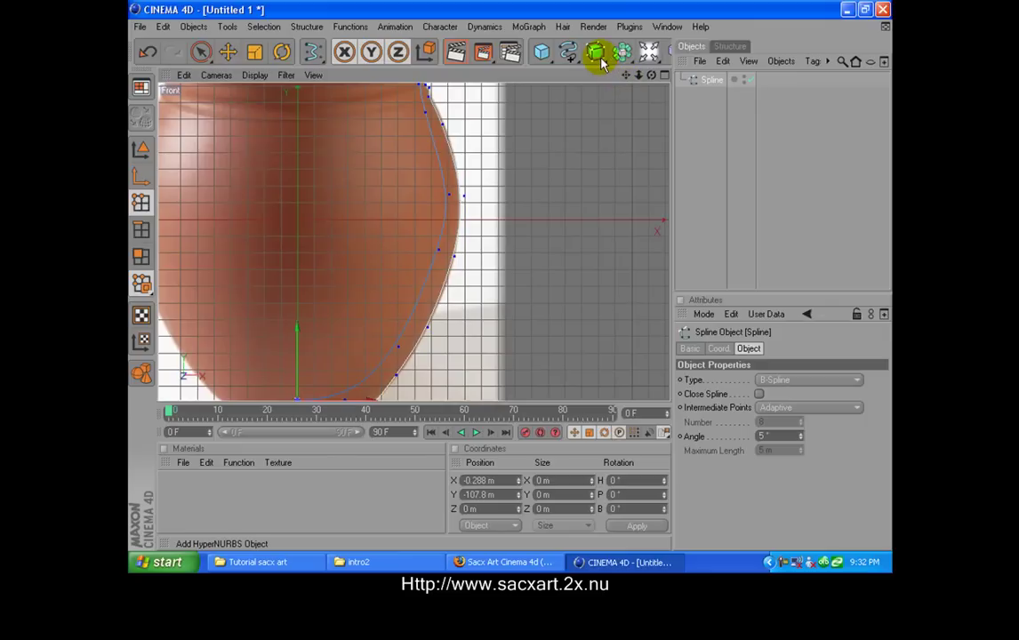
{"action": "left_click", "coordinate": [596, 52]}
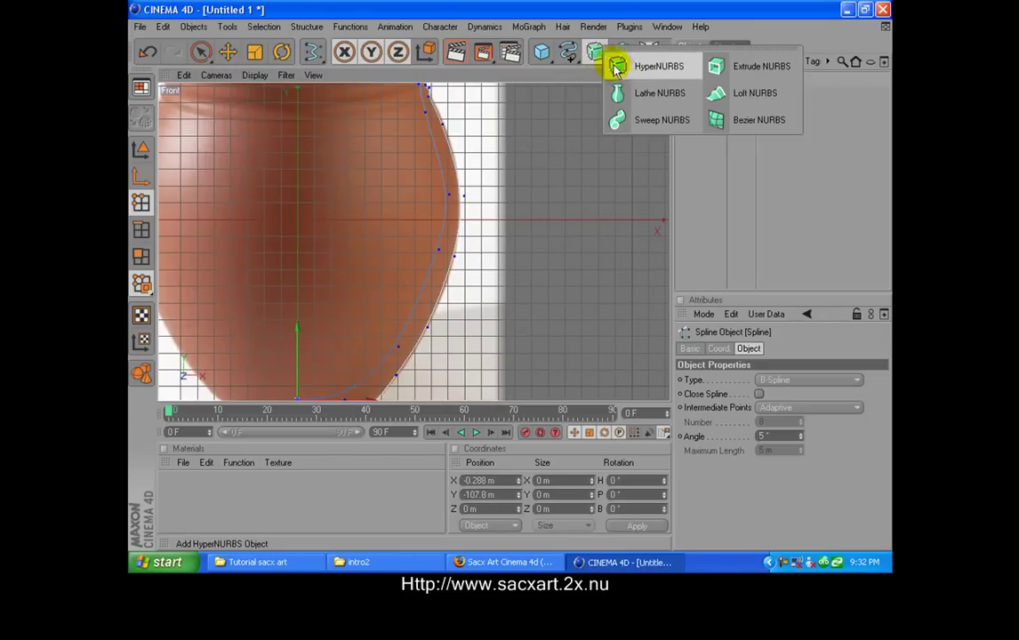
{"action": "left_click", "coordinate": [649, 104]}
{"action": "left_click_drag", "start_coordinate": [712, 94], "coordinate": [712, 84]}
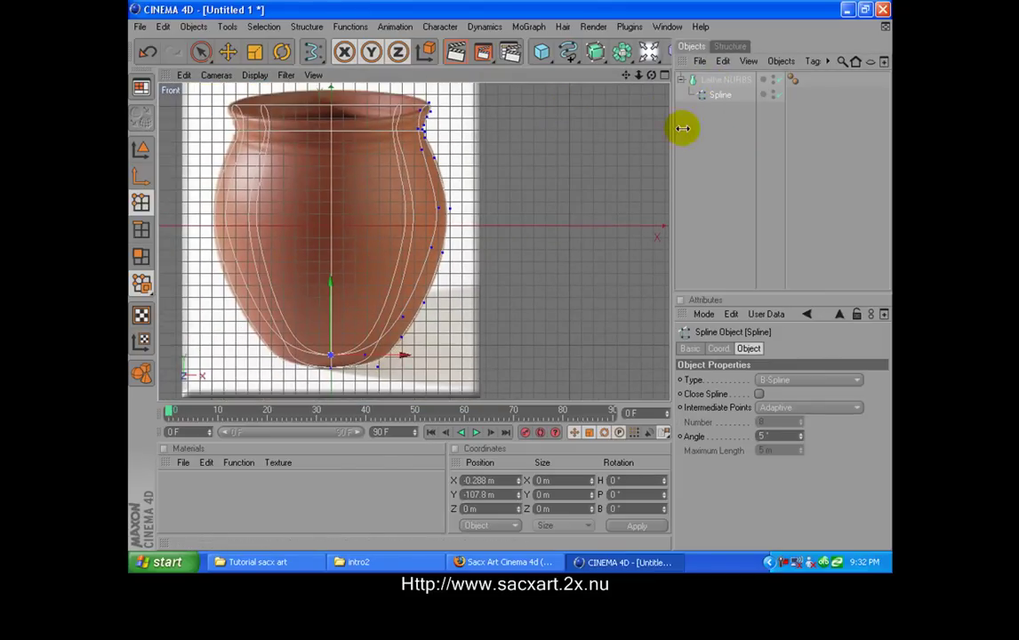
Step: Maximize the Perspective view and orbit around the lathed pot
{"action": "left_click", "coordinate": [665, 75]}
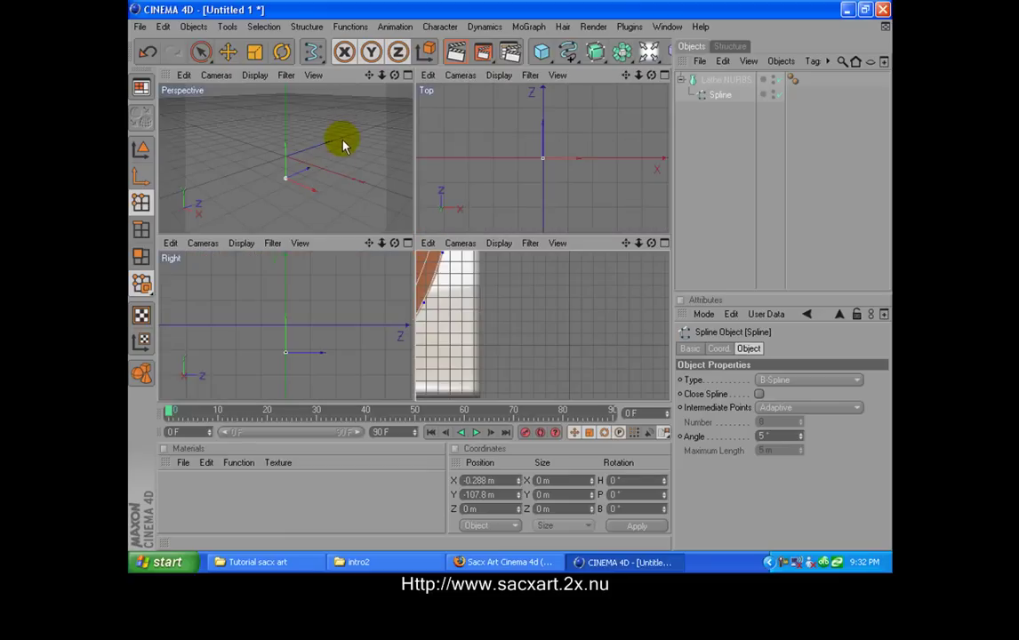
{"action": "left_click", "coordinate": [407, 75]}
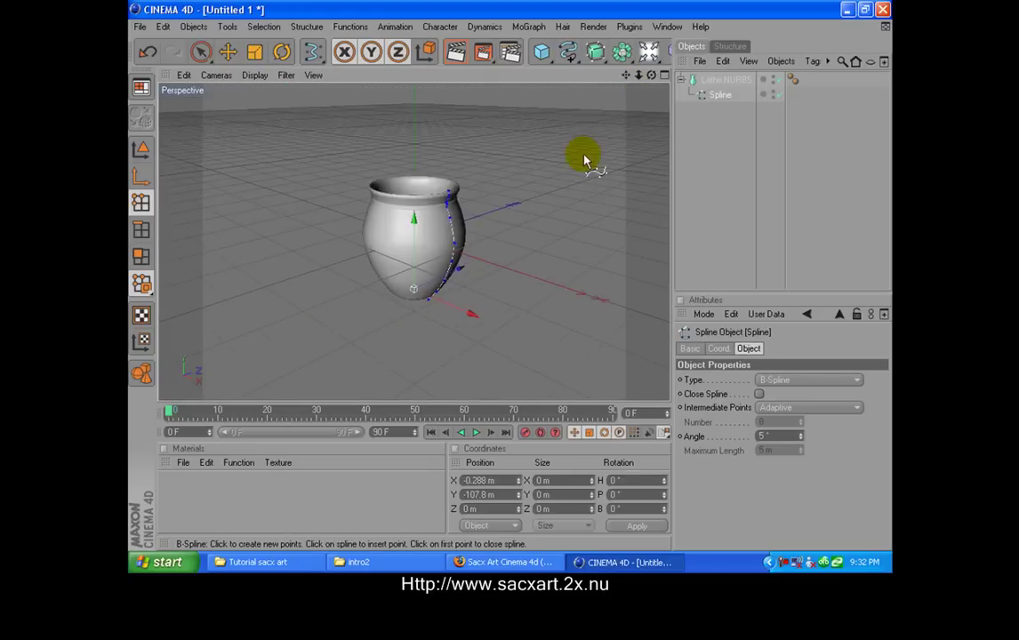
{"action": "scroll", "coordinate": [584, 160], "scroll_direction": "up", "scroll_amount": 3}
{"action": "left_click_drag", "start_coordinate": [638, 74], "coordinate": [620, 118]}
{"action": "left_click_drag", "start_coordinate": [651, 75], "coordinate": [625, 80]}
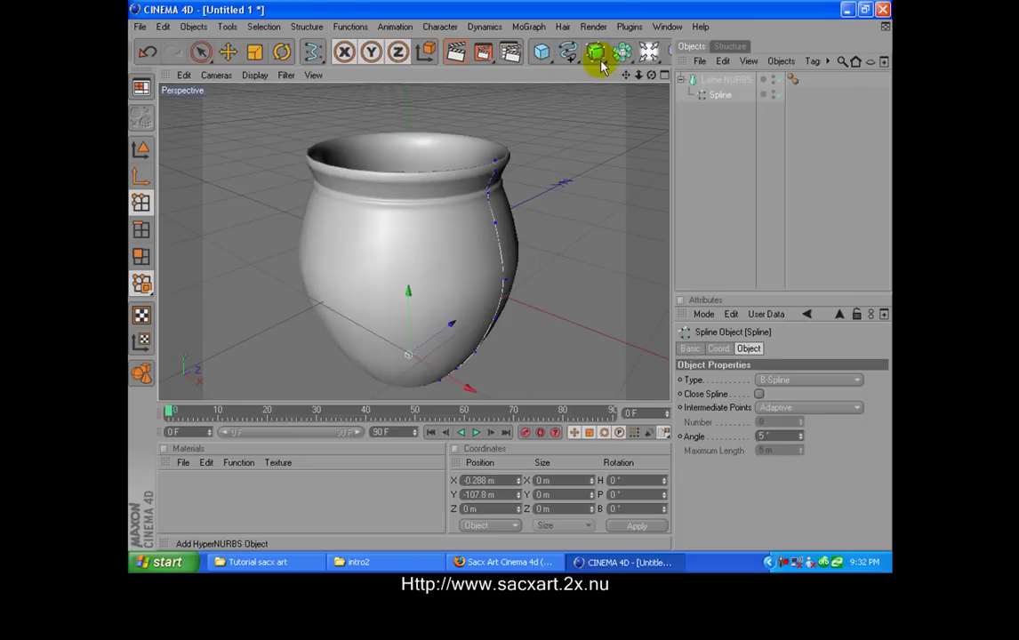
Step: Add a Disc primitive with a 75 m outer radius
{"action": "left_click", "coordinate": [542, 54]}
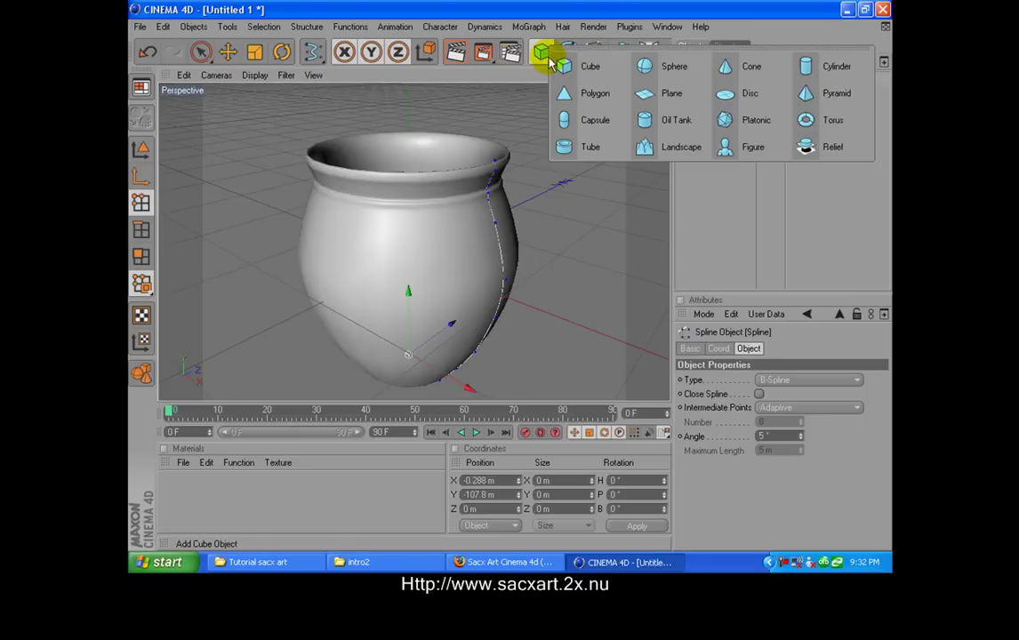
{"action": "left_click", "coordinate": [749, 98]}
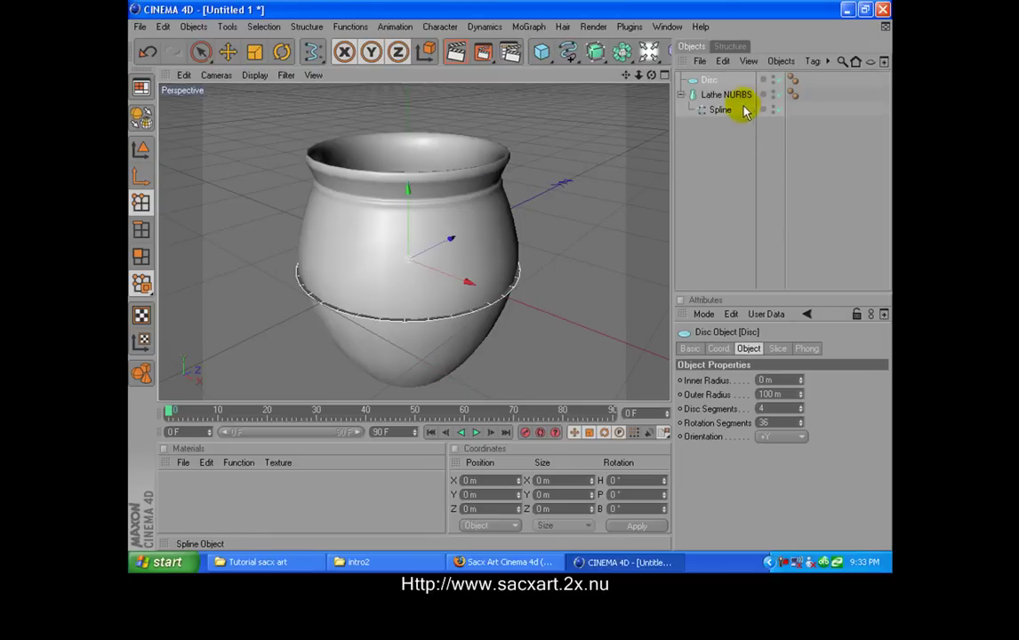
{"action": "left_click", "coordinate": [666, 81]}
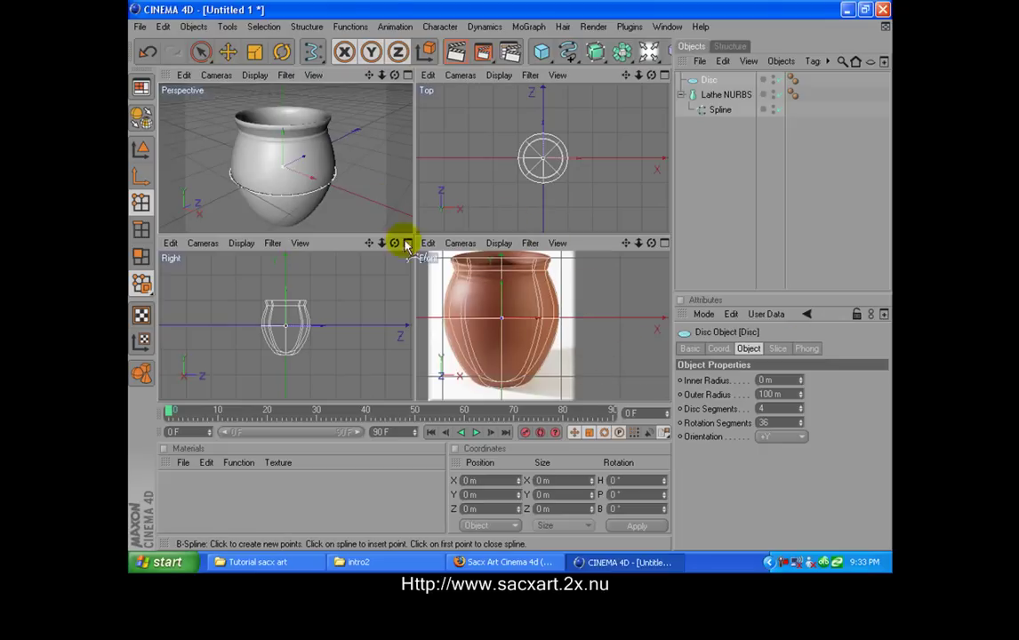
{"action": "double_click", "coordinate": [788, 394]}
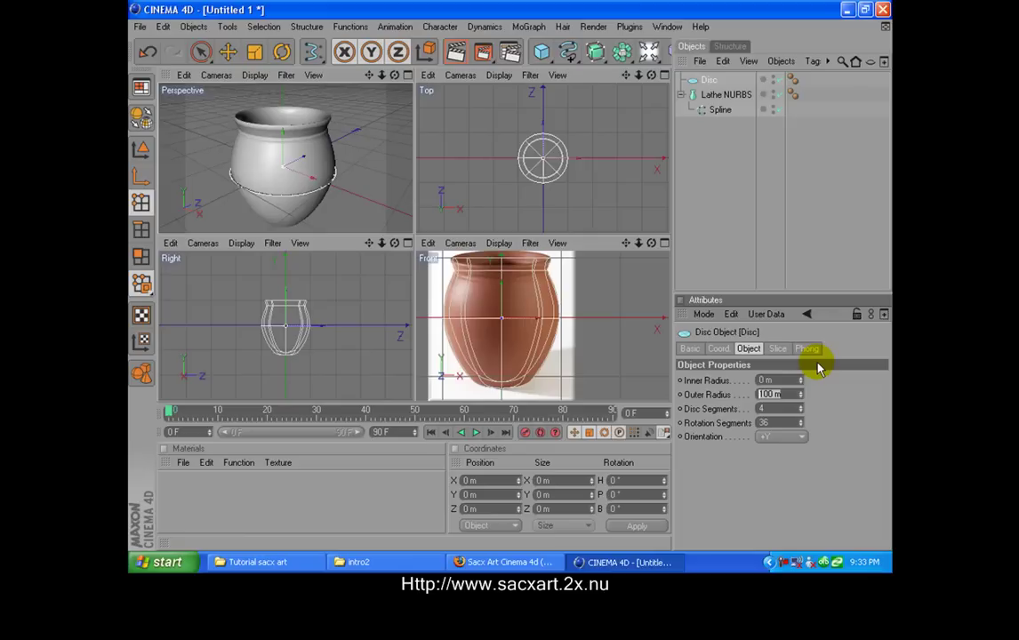
{"action": "key", "text": "Return"}
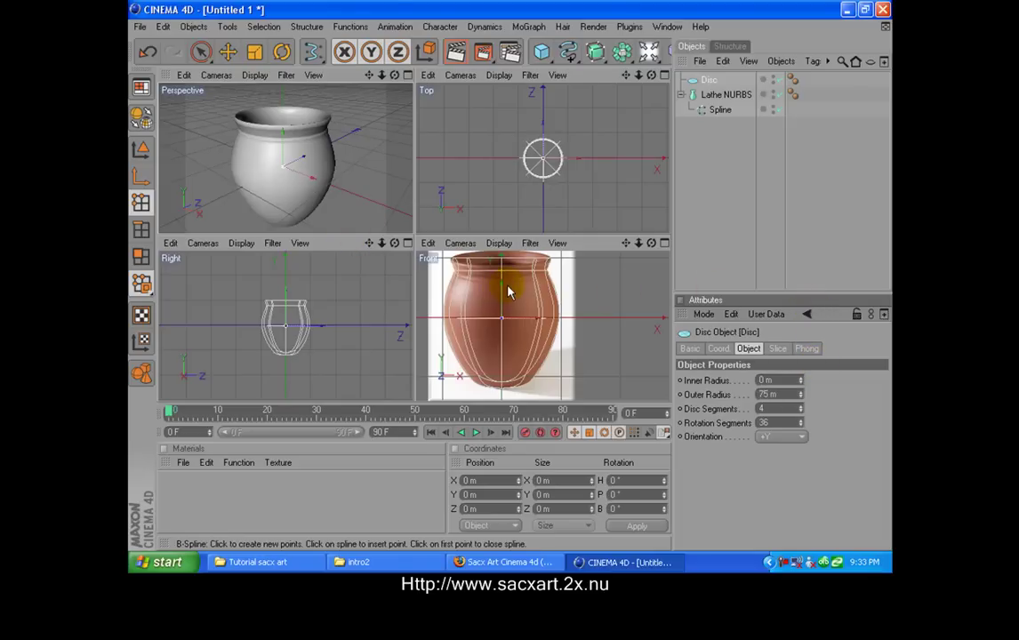
Step: Lift the disc up to the pot's rim in the Front view and check it in Perspective
{"action": "left_click", "coordinate": [505, 282]}
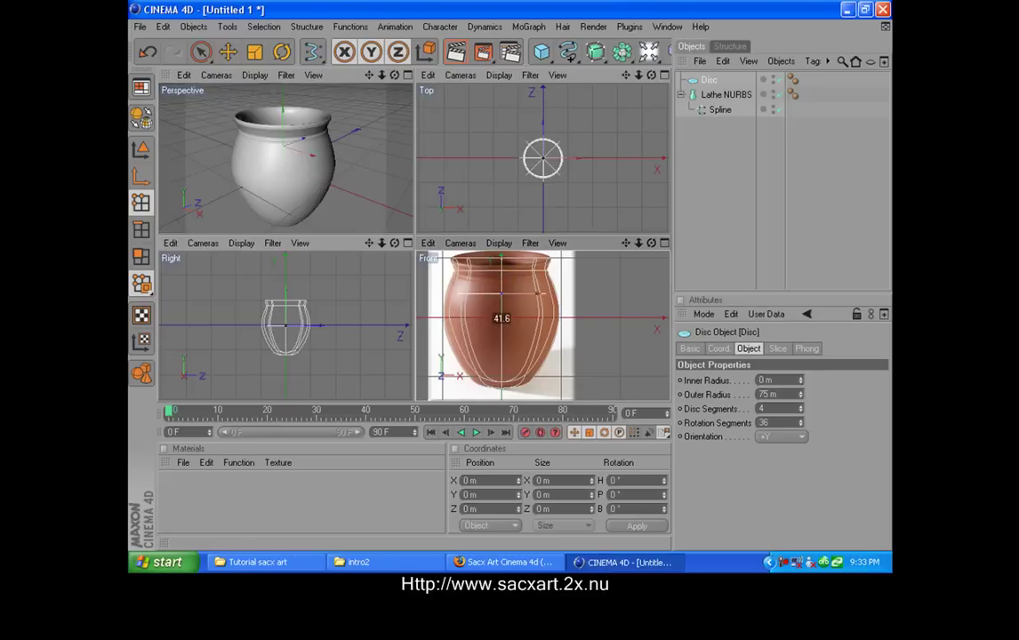
{"action": "mouse_move", "coordinate": [539, 292]}
{"action": "left_mouse_down"}
{"action": "mouse_move", "coordinate": [569, 291]}
{"action": "mouse_move", "coordinate": [466, 257]}
{"action": "left_mouse_up"}
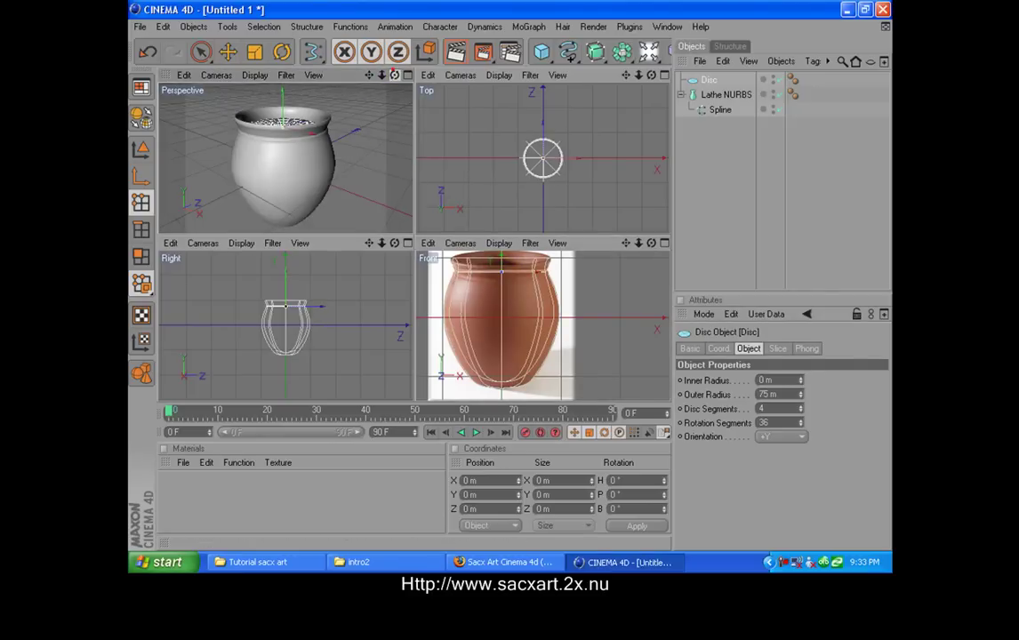
{"action": "left_click_drag", "start_coordinate": [393, 70], "coordinate": [334, 95]}
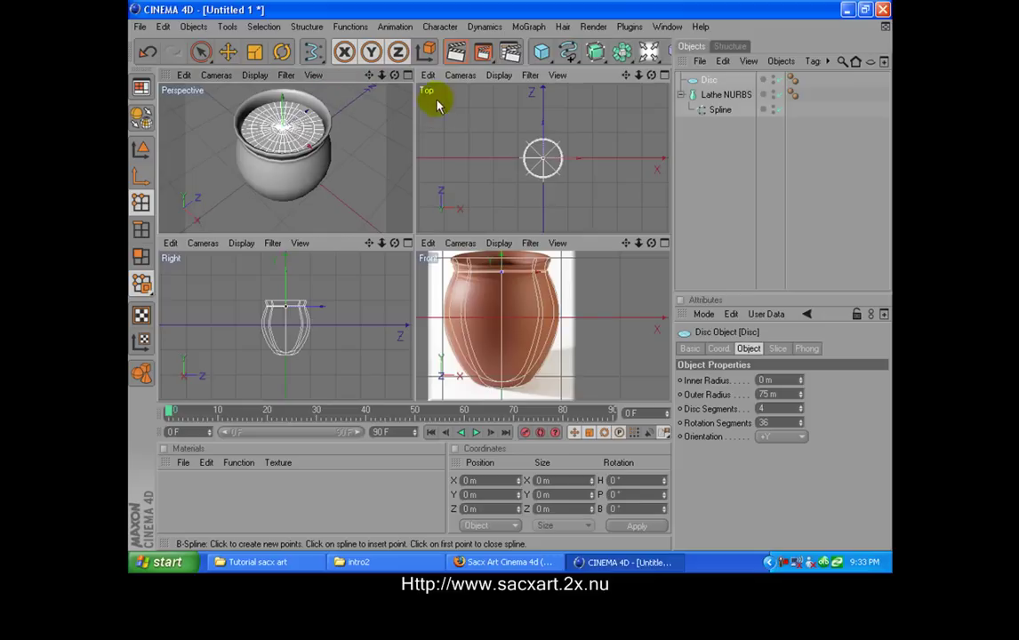
{"action": "left_click", "coordinate": [406, 76]}
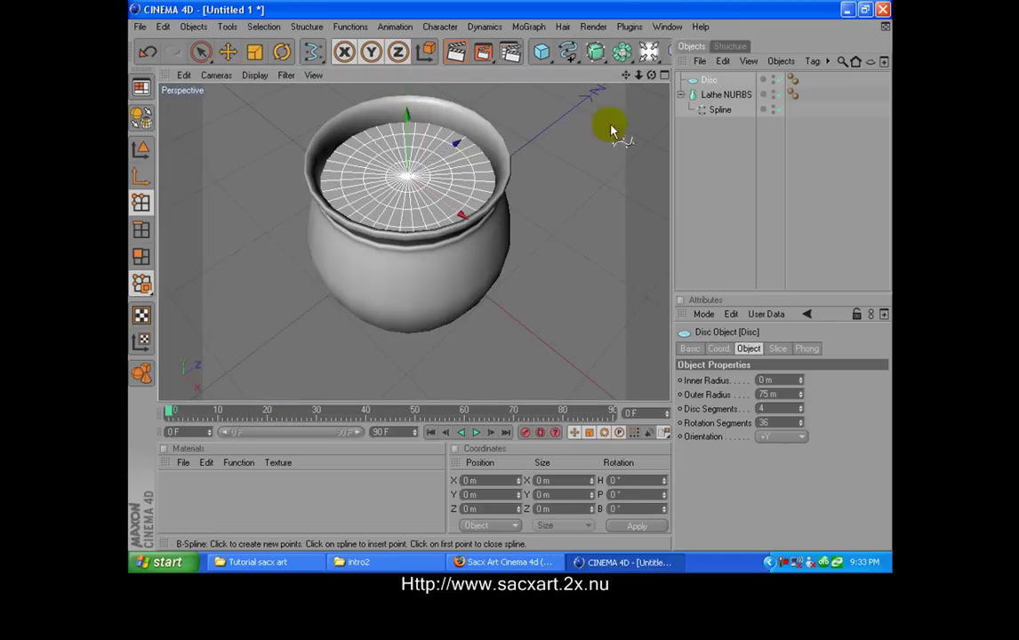
{"action": "mouse_move", "coordinate": [652, 75]}
{"action": "left_mouse_down"}
{"action": "mouse_move", "coordinate": [652, 109]}
{"action": "mouse_move", "coordinate": [652, 77]}
{"action": "mouse_move", "coordinate": [652, 98]}
{"action": "mouse_move", "coordinate": [652, 89]}
{"action": "left_mouse_up"}
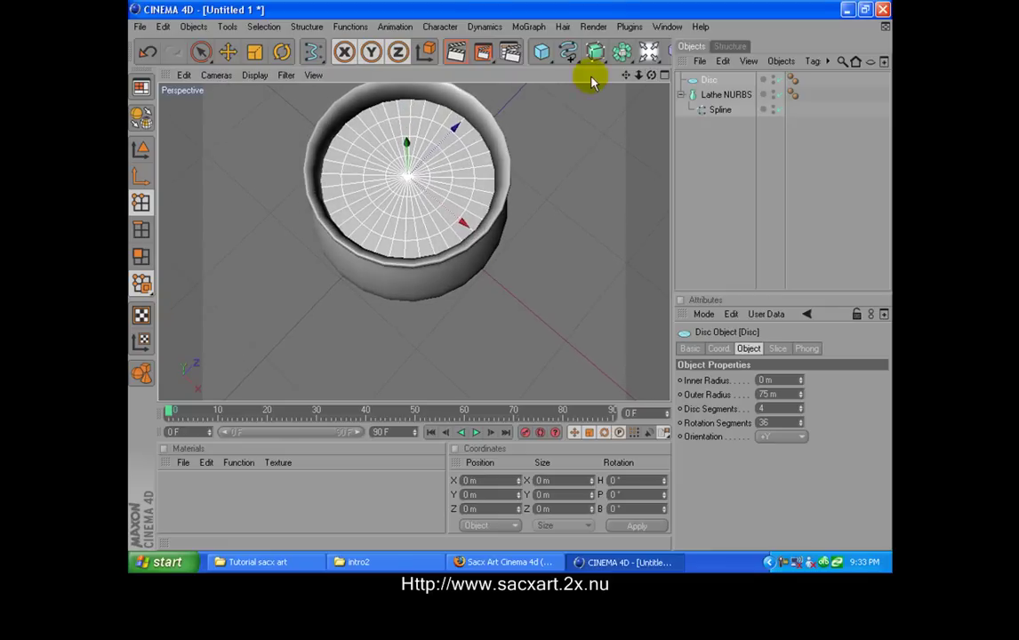
Step: Render a preview of the pot and set the disc's outer radius to 78 m
{"action": "left_click", "coordinate": [455, 53]}
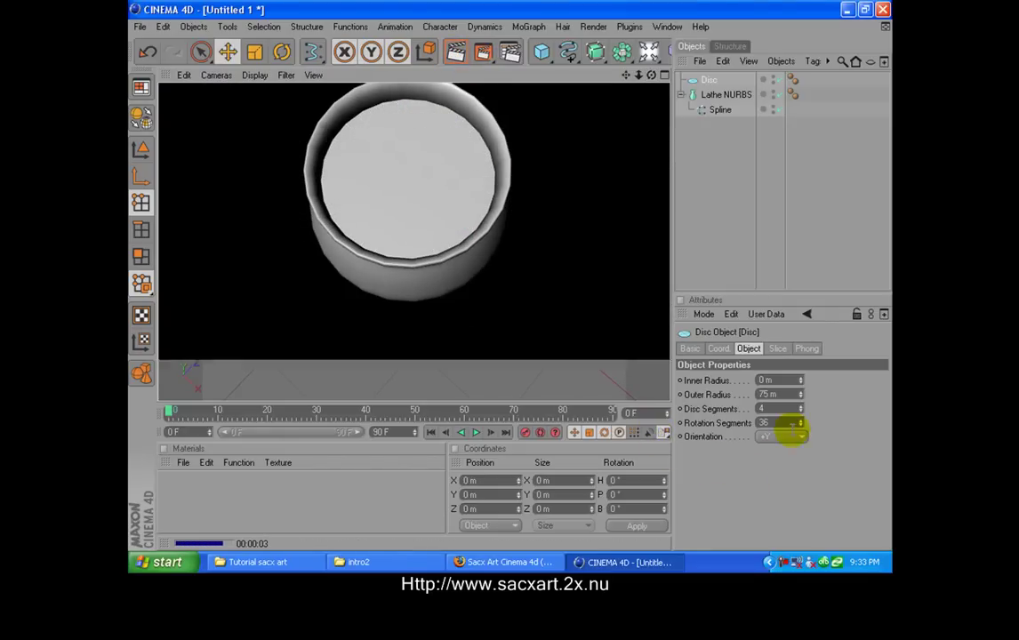
{"action": "left_click", "coordinate": [764, 394]}
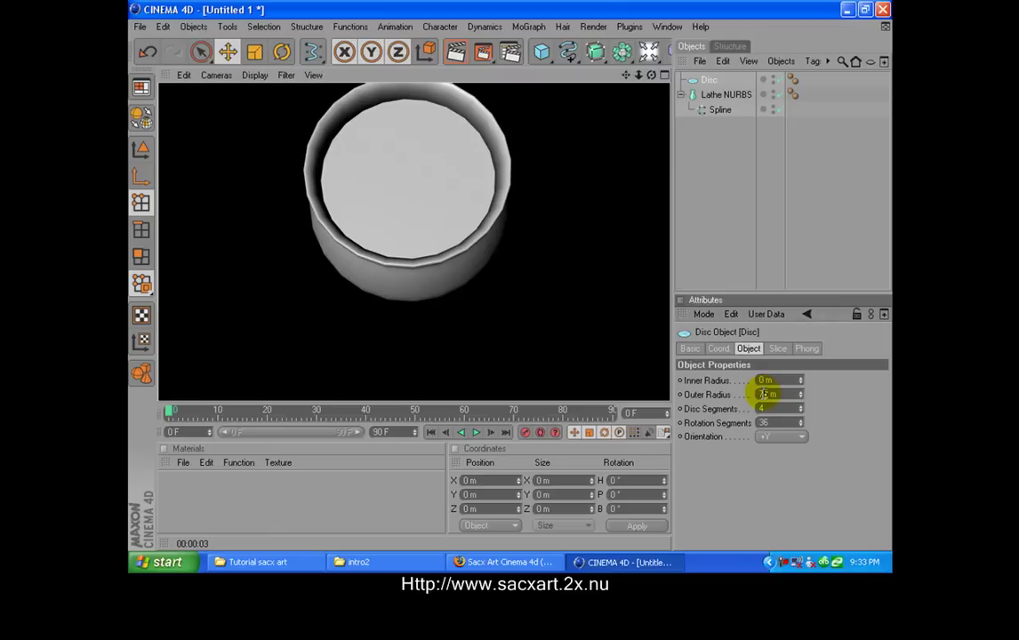
{"action": "key", "text": "Return"}
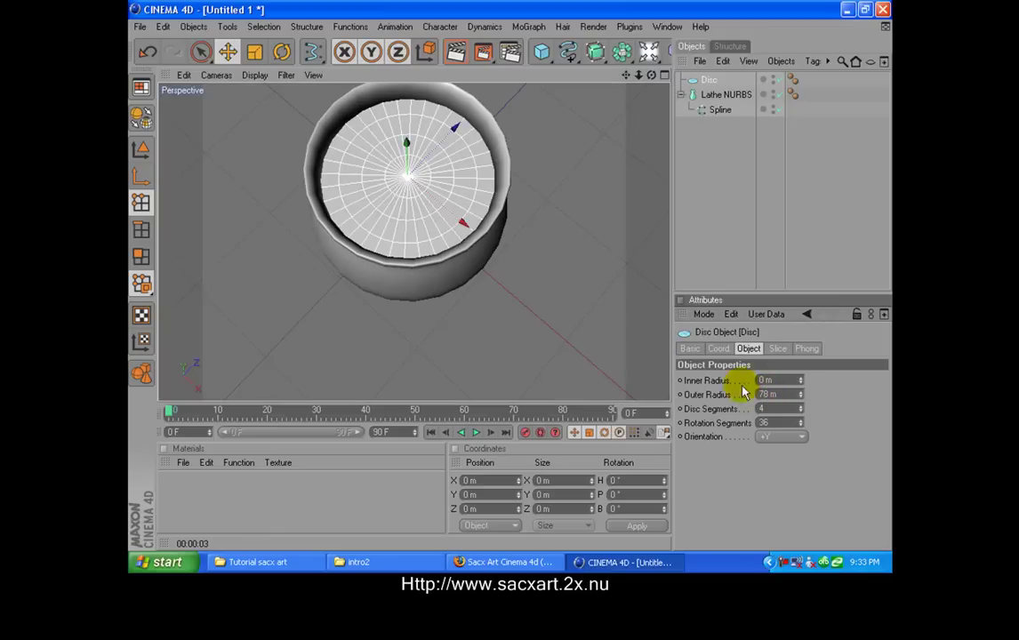
Step: In the maximized Top view, adjust the disc's outer radius to 77 m to fit the rim
{"action": "left_click", "coordinate": [665, 77]}
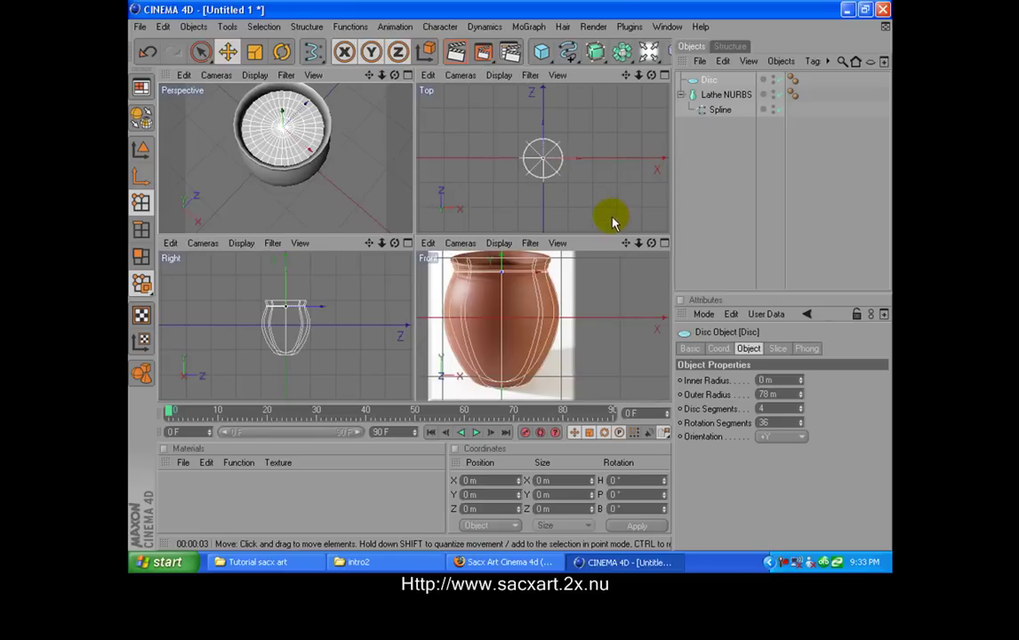
{"action": "left_click", "coordinate": [665, 76]}
{"action": "scroll", "coordinate": [592, 198], "scroll_direction": "up", "scroll_amount": 4}
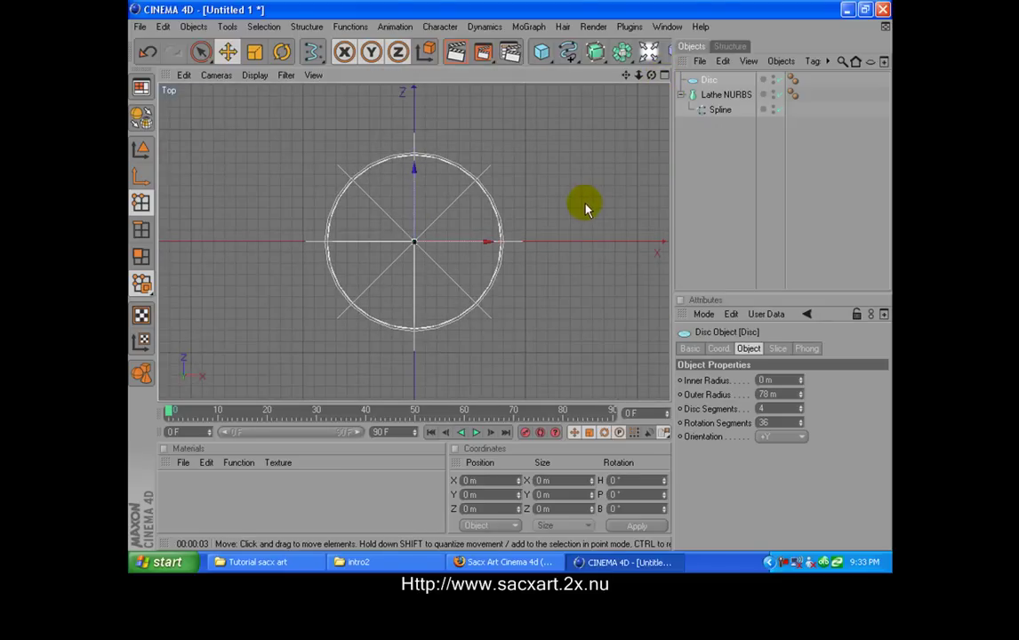
{"action": "left_click", "coordinate": [801, 399]}
{"action": "left_click", "coordinate": [801, 398]}
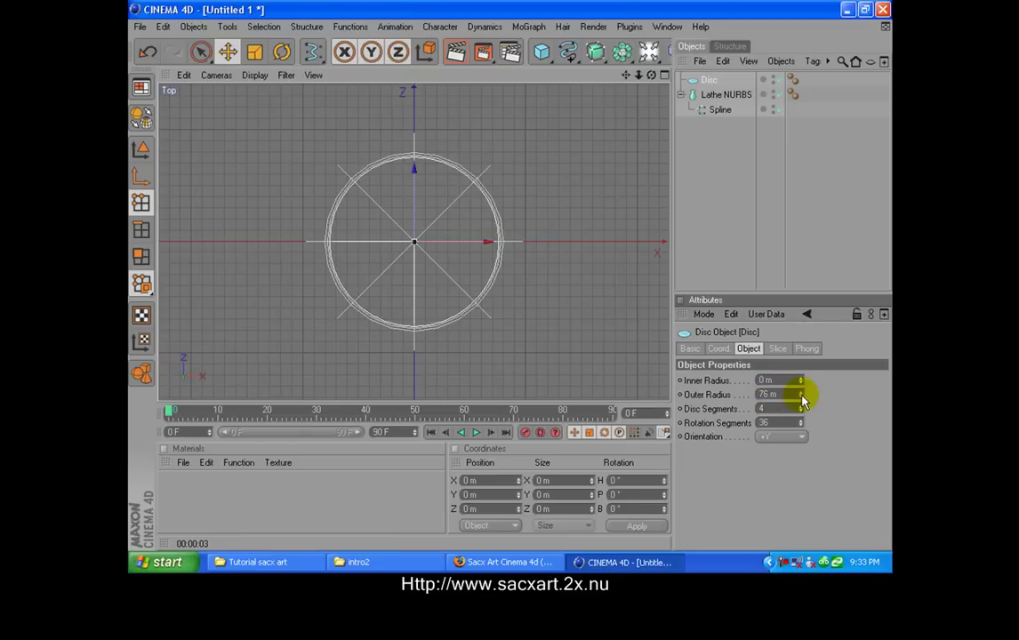
{"action": "left_click", "coordinate": [801, 393]}
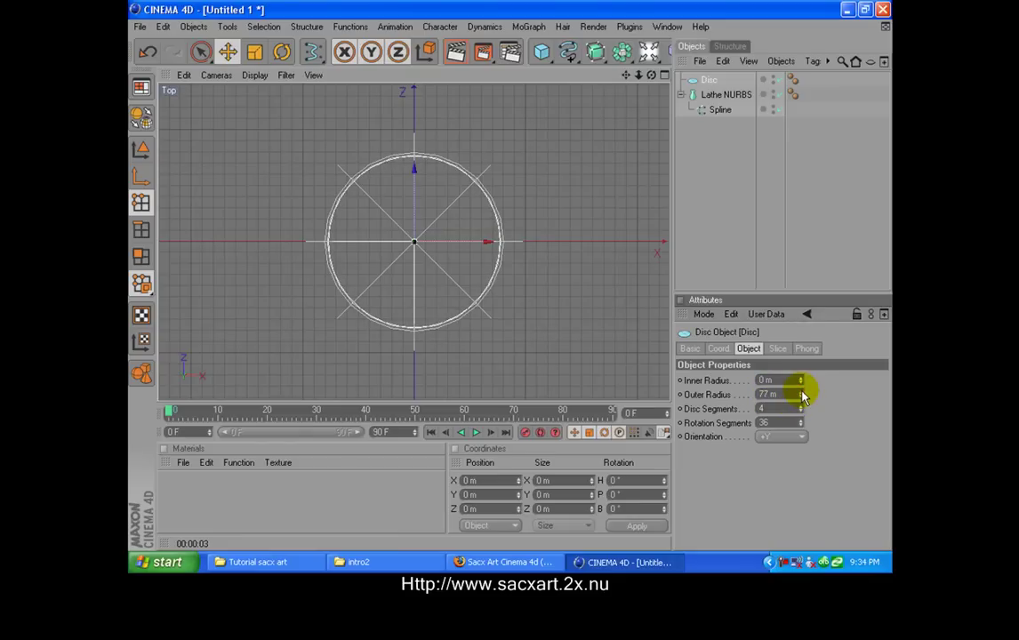
{"action": "left_click", "coordinate": [664, 75]}
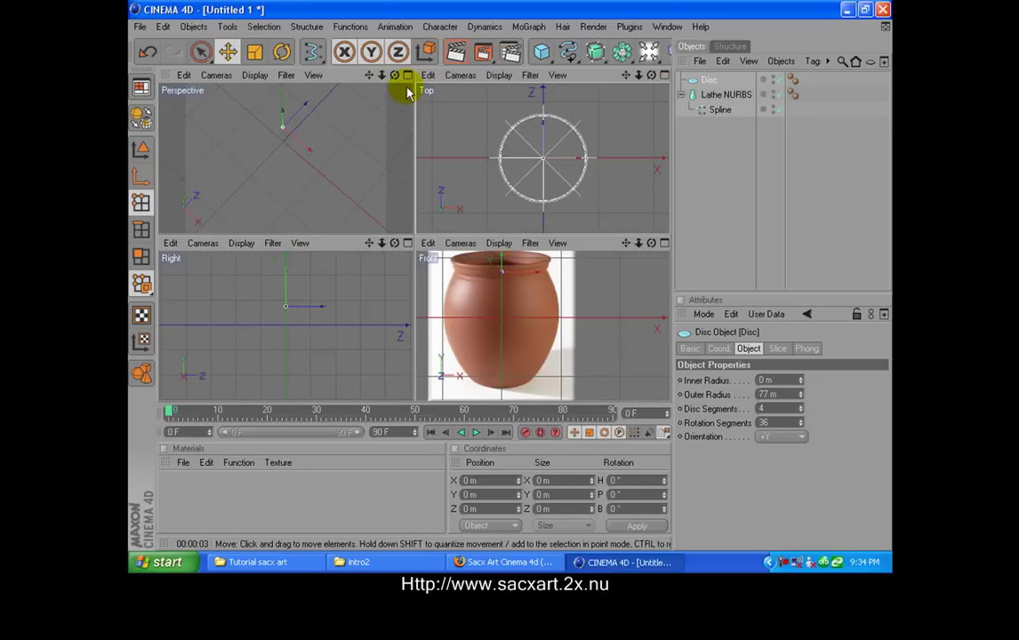
{"action": "left_click", "coordinate": [407, 75]}
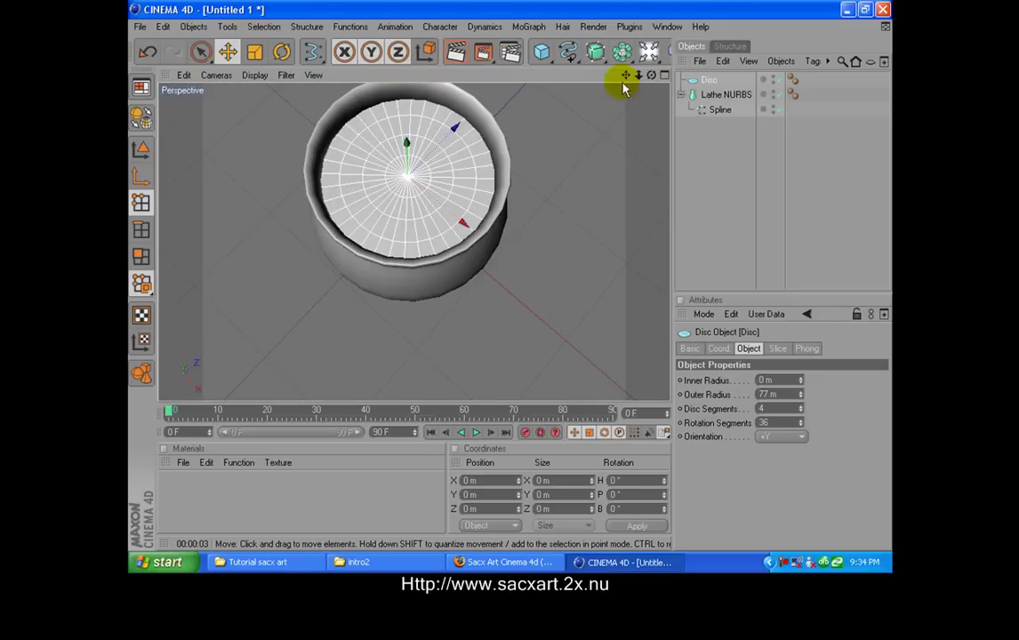
Step: Convert the soil Disc into an editable polygon object
{"action": "left_click_drag", "start_coordinate": [652, 75], "coordinate": [654, 106]}
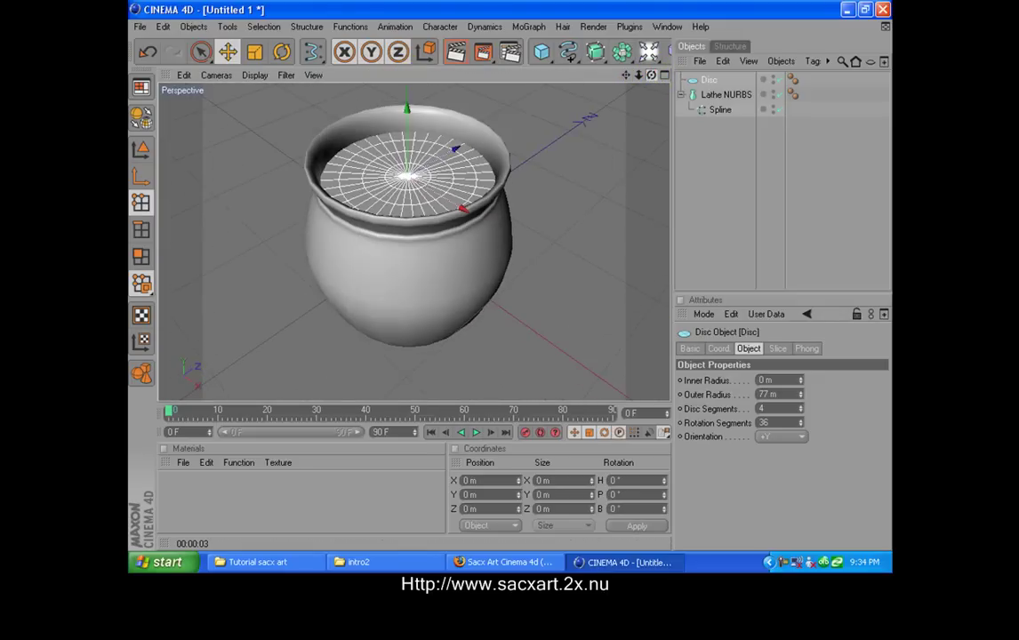
{"action": "left_click", "coordinate": [143, 118]}
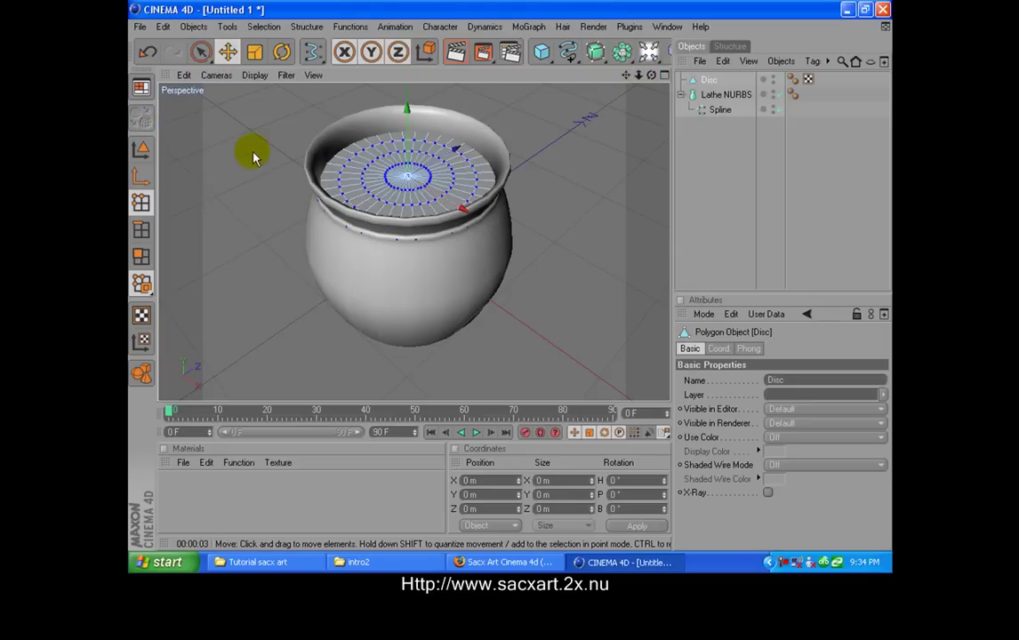
{"action": "left_click", "coordinate": [712, 82]}
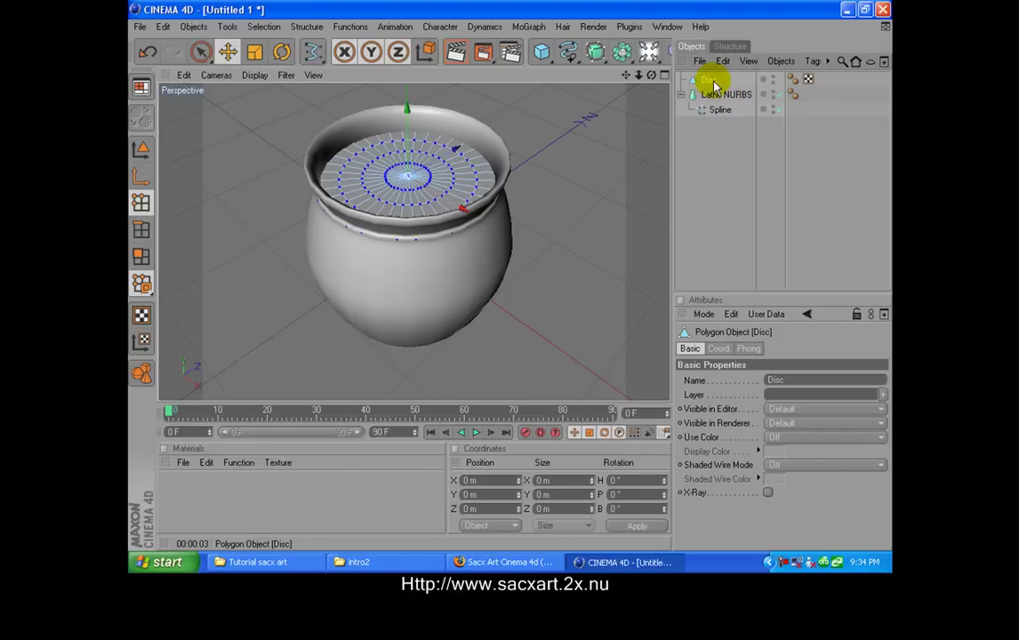
Step: In the maximized Top view, rectangle-select all of the disc's polygons
{"action": "left_click", "coordinate": [663, 75]}
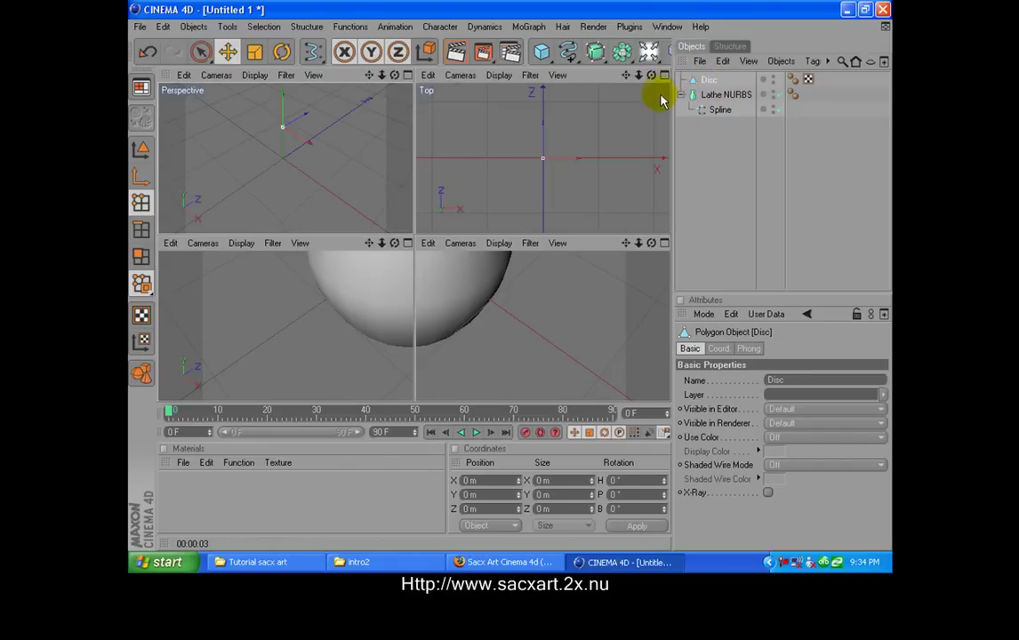
{"action": "left_click", "coordinate": [665, 76]}
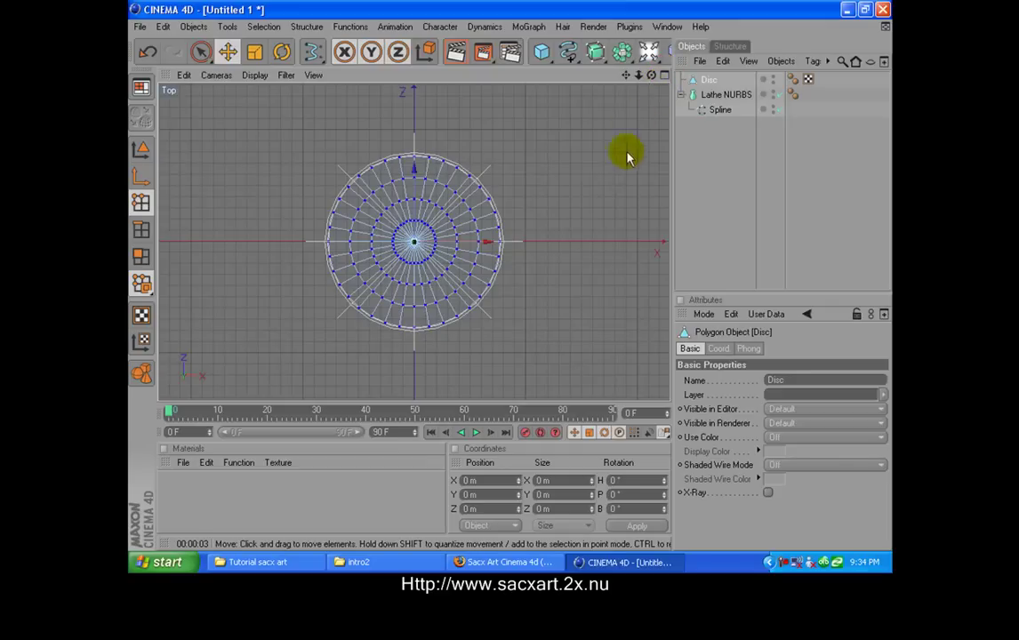
{"action": "left_click", "coordinate": [140, 256]}
{"action": "left_click", "coordinate": [200, 52]}
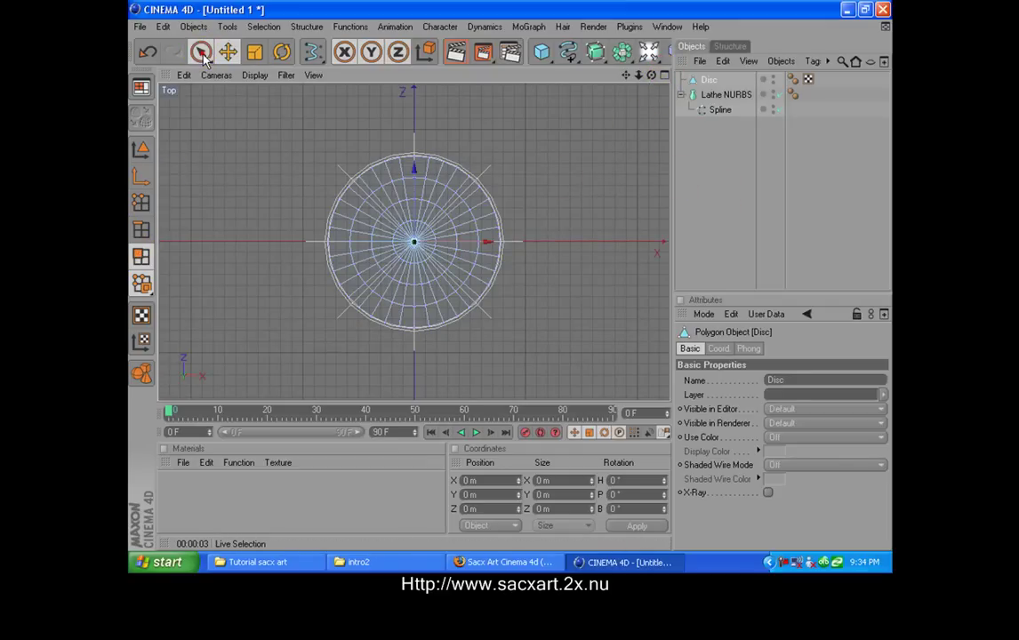
{"action": "left_click_drag", "start_coordinate": [203, 56], "coordinate": [253, 62]}
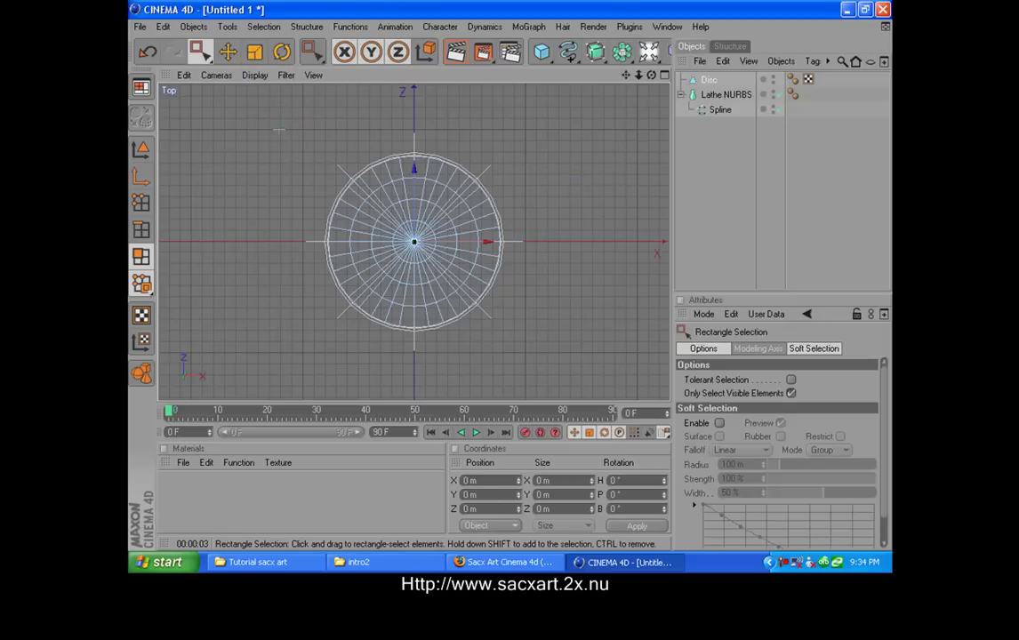
{"action": "left_click_drag", "start_coordinate": [278, 127], "coordinate": [553, 353]}
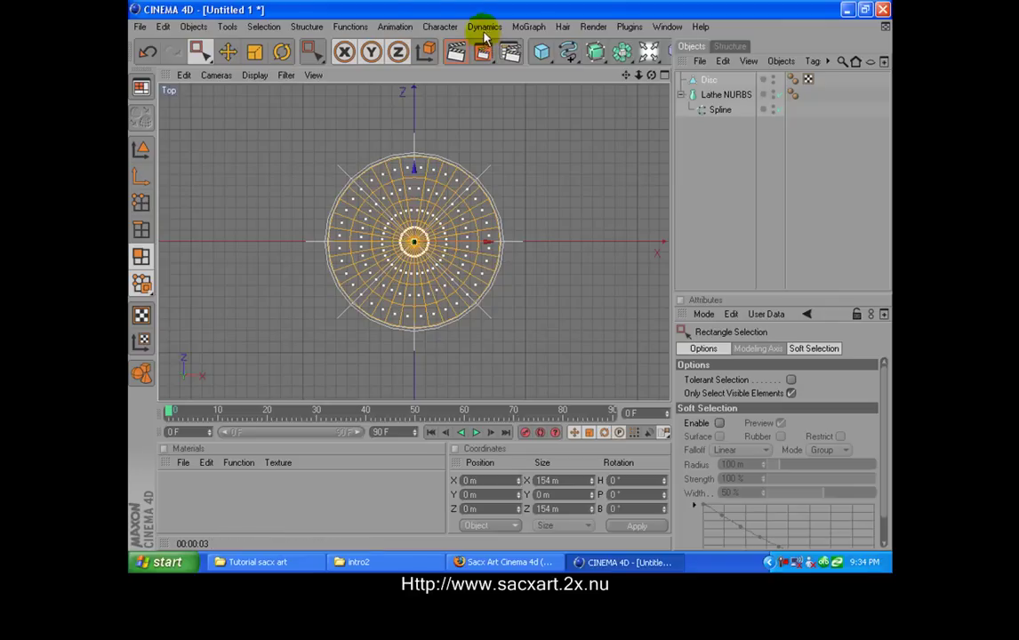
Step: Start Matrix Extrude with 12 steps, Scale X at 50% and Per Step variation
{"action": "left_click", "coordinate": [307, 27]}
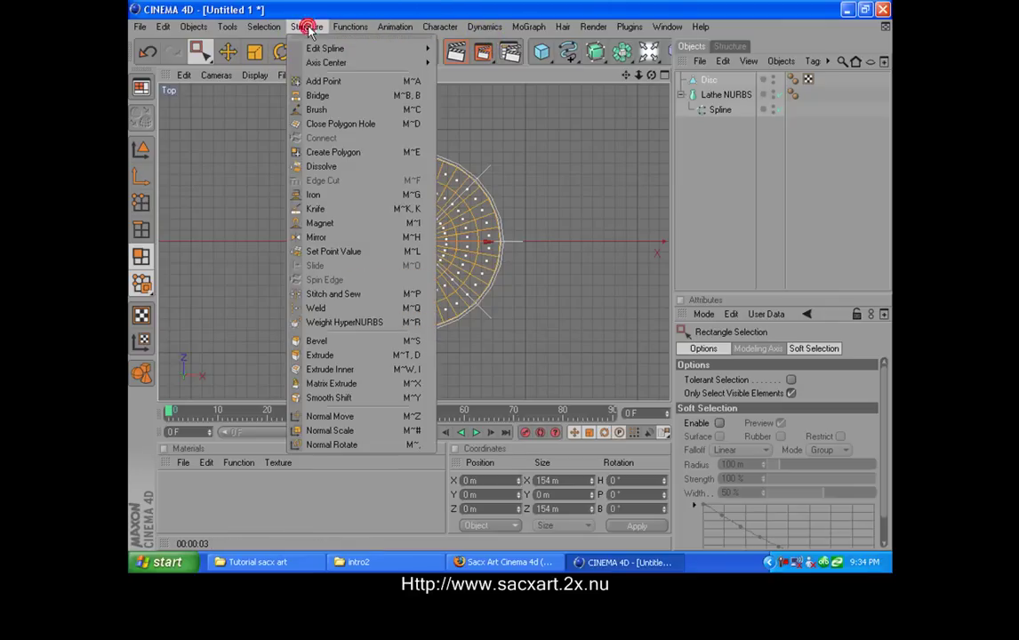
{"action": "left_click", "coordinate": [364, 386]}
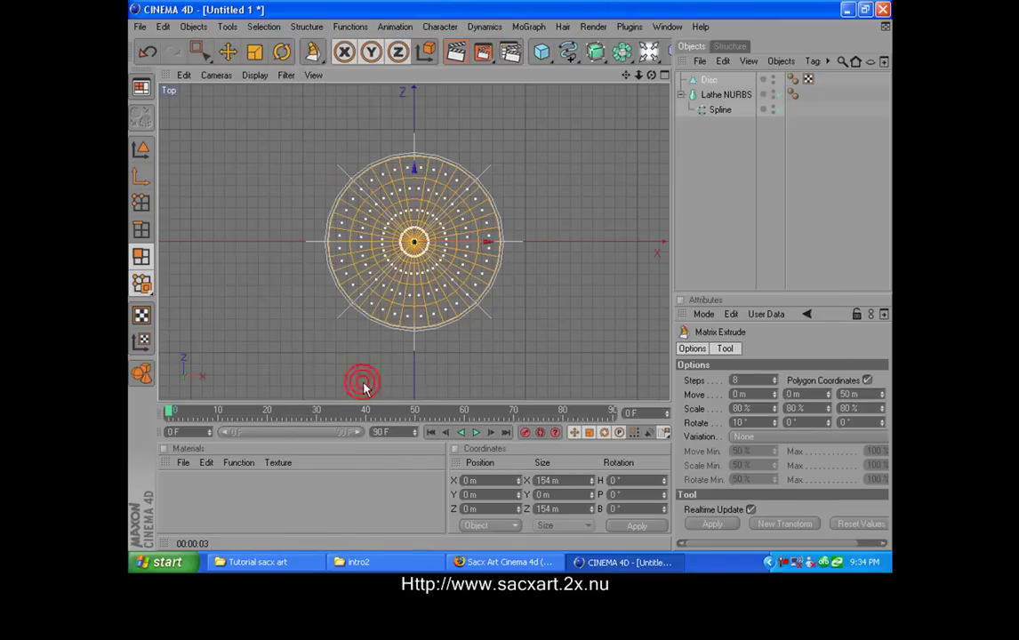
{"action": "left_click", "coordinate": [664, 75]}
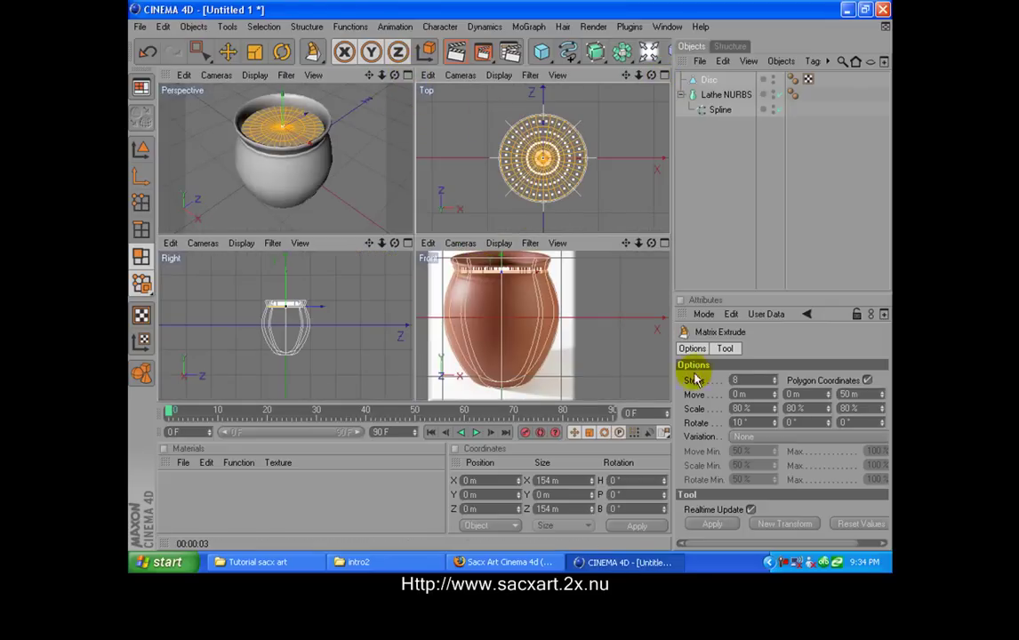
{"action": "double_click", "coordinate": [751, 381]}
{"action": "left_click", "coordinate": [722, 380]}
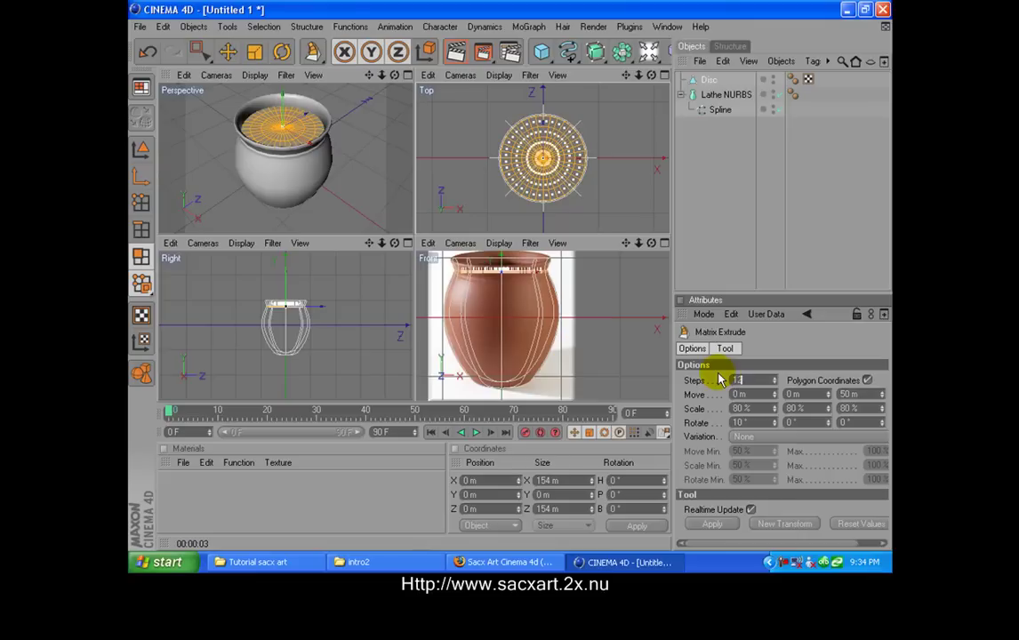
{"action": "left_click", "coordinate": [740, 394]}
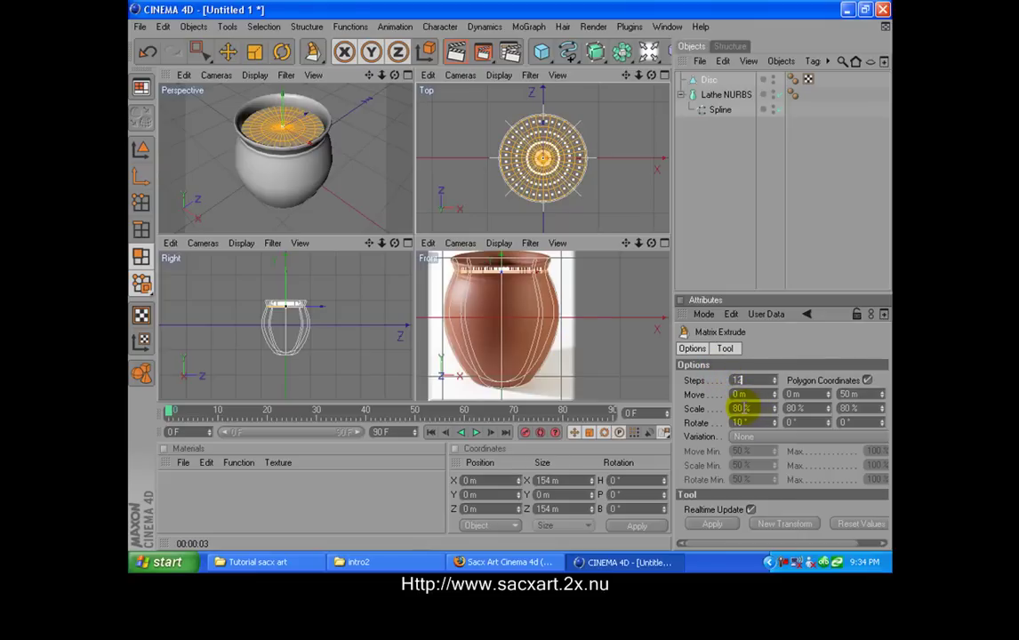
{"action": "left_click", "coordinate": [729, 408]}
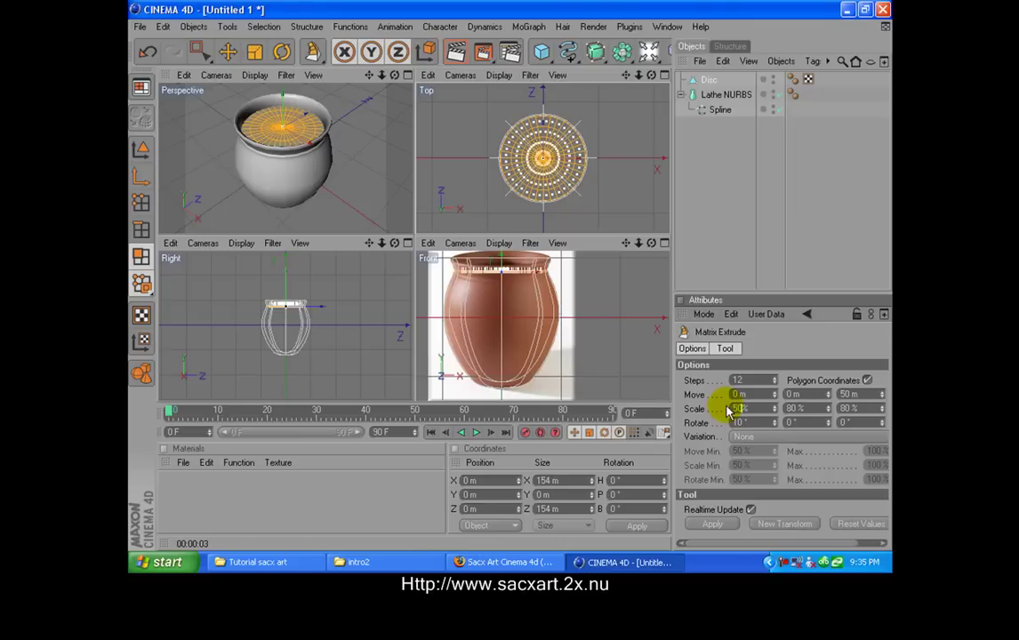
{"action": "left_click", "coordinate": [772, 438]}
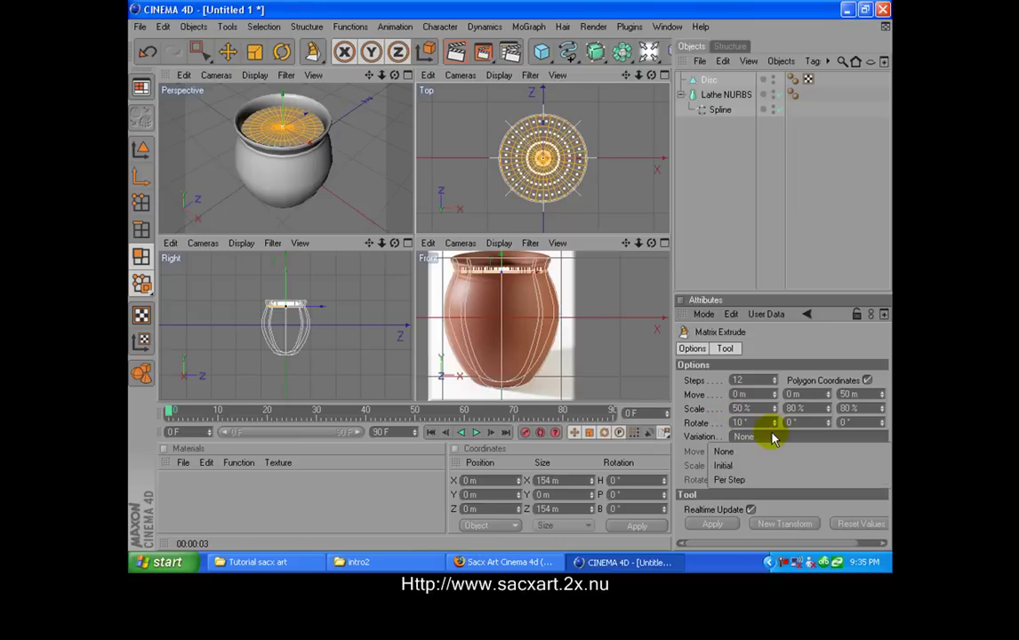
{"action": "left_click", "coordinate": [744, 481]}
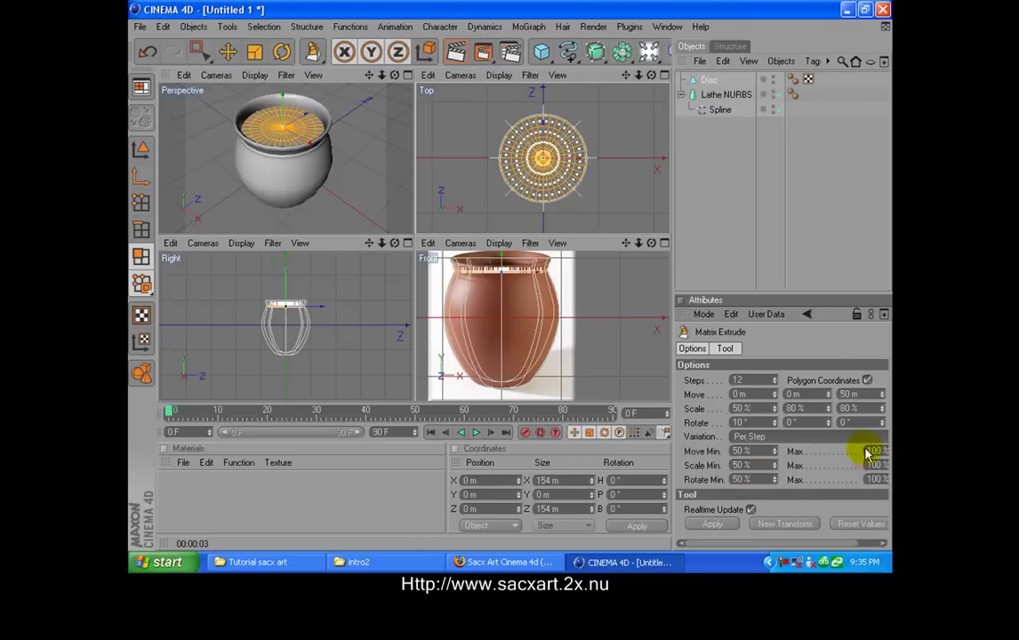
Step: Apply the matrix extrude to grow strands from the disc, reframe Perspective, and render a preview
{"action": "left_click", "coordinate": [716, 526]}
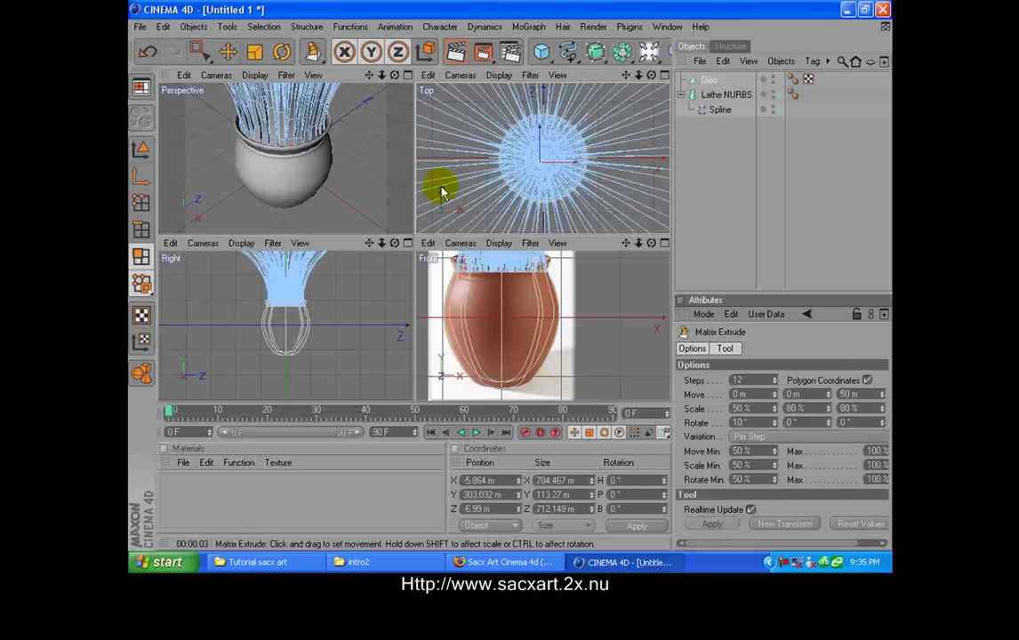
{"action": "left_click_drag", "start_coordinate": [394, 75], "coordinate": [380, 114]}
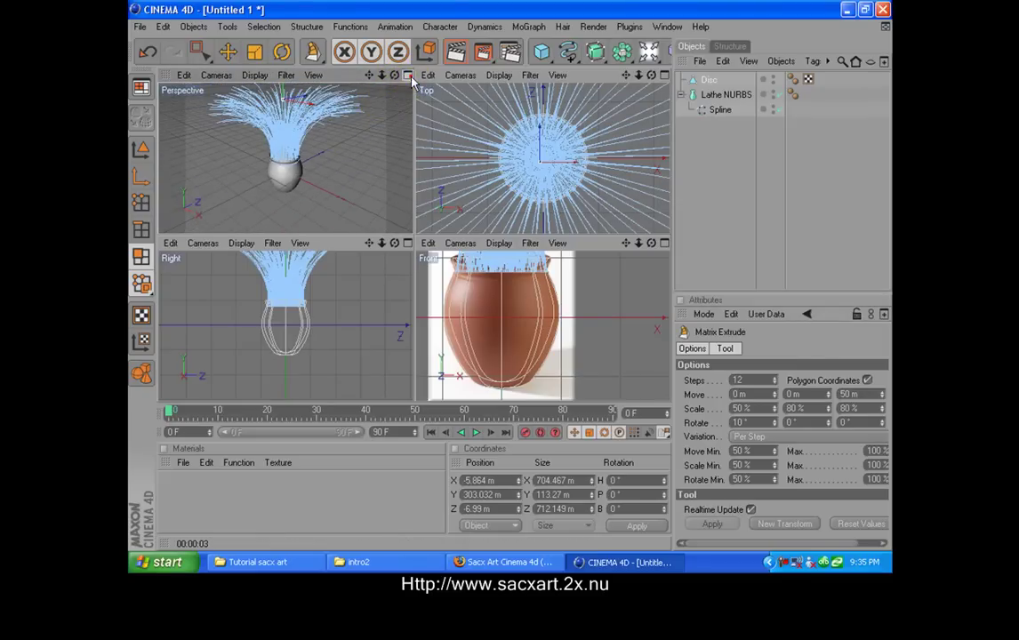
{"action": "left_click", "coordinate": [408, 76]}
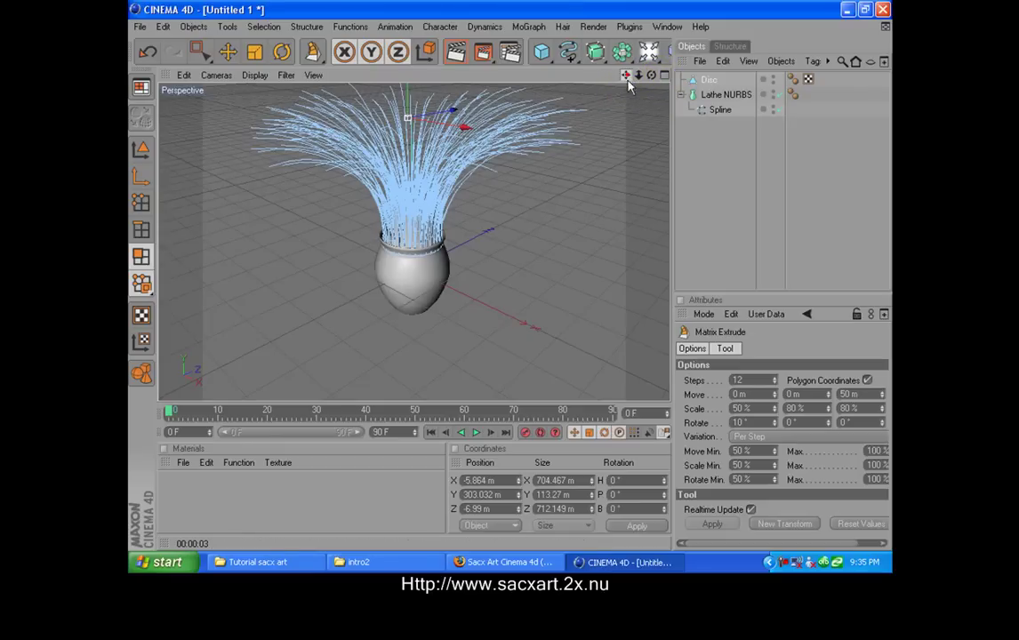
{"action": "left_click_drag", "start_coordinate": [628, 75], "coordinate": [619, 109]}
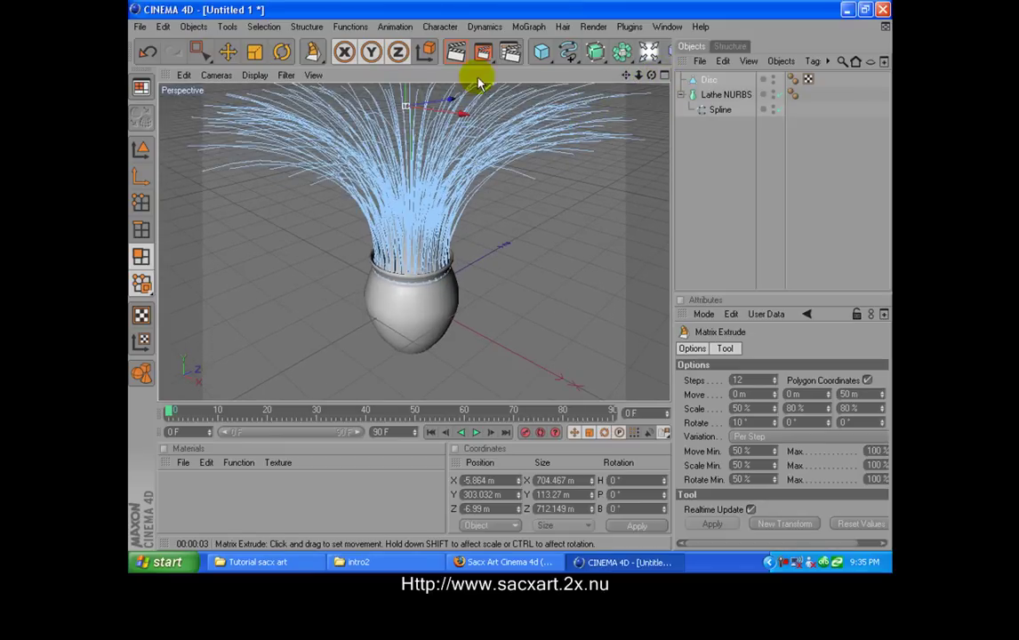
{"action": "left_click", "coordinate": [454, 52]}
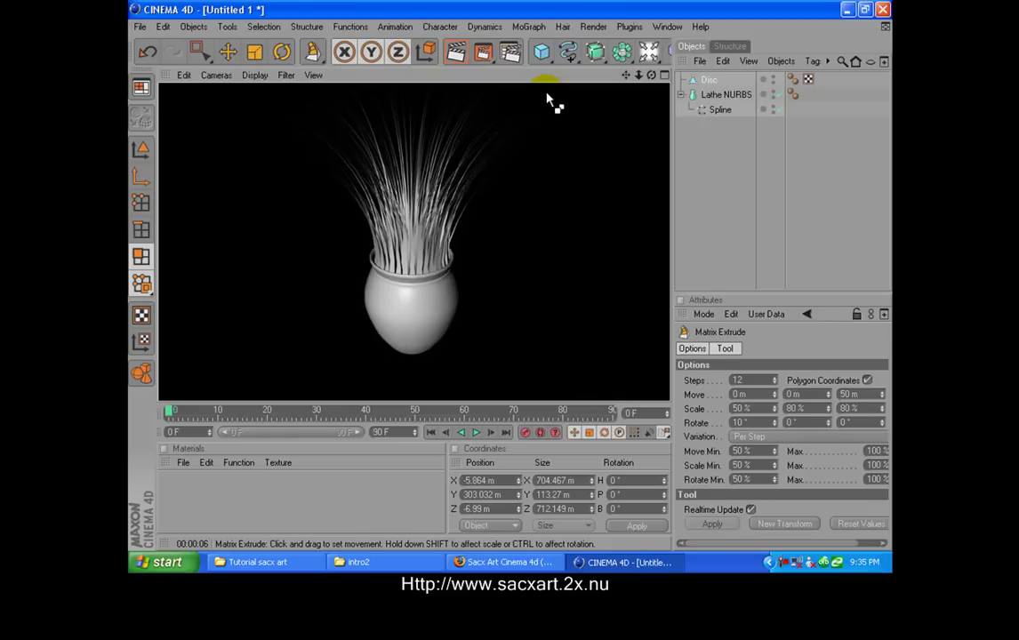
Step: Change the Matrix Extrude Rotate value from 10 to 50° and re-render the curled plant
{"action": "left_click", "coordinate": [763, 423]}
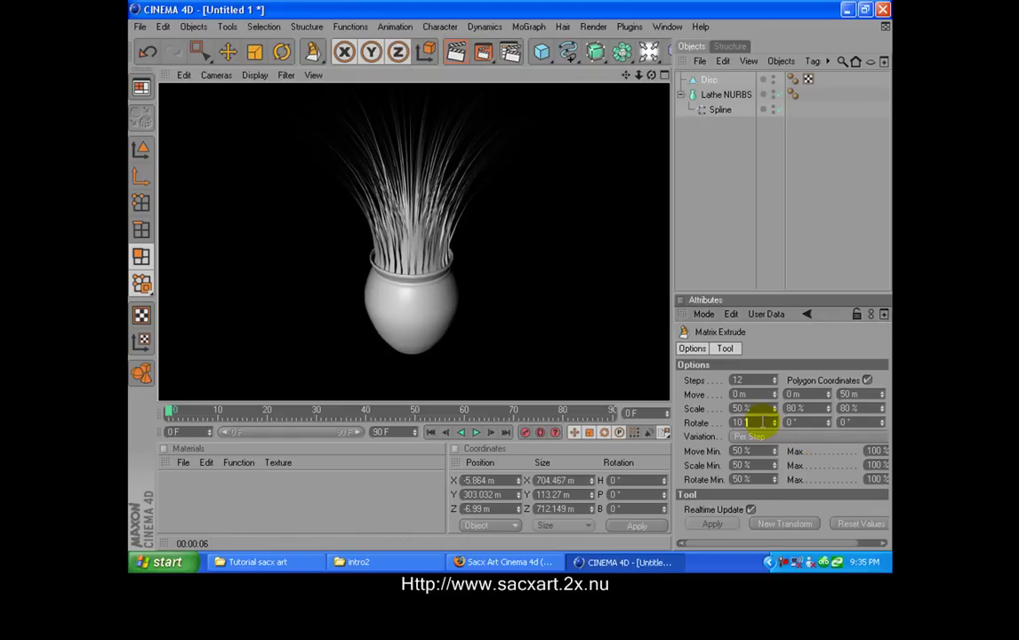
{"action": "double_click", "coordinate": [738, 423]}
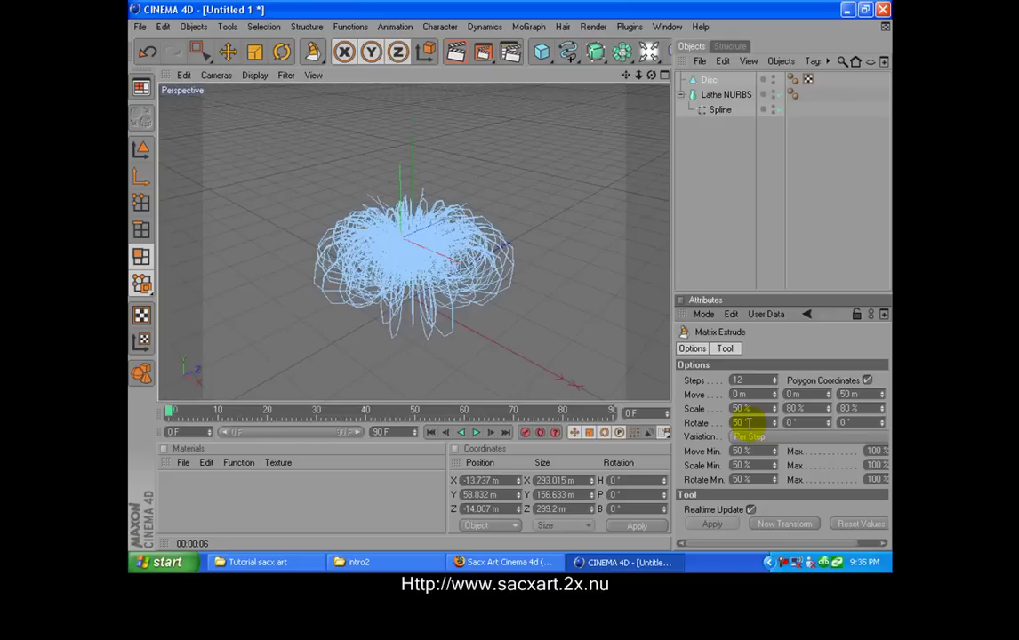
{"action": "key", "text": "Return"}
{"action": "left_click", "coordinate": [455, 51]}
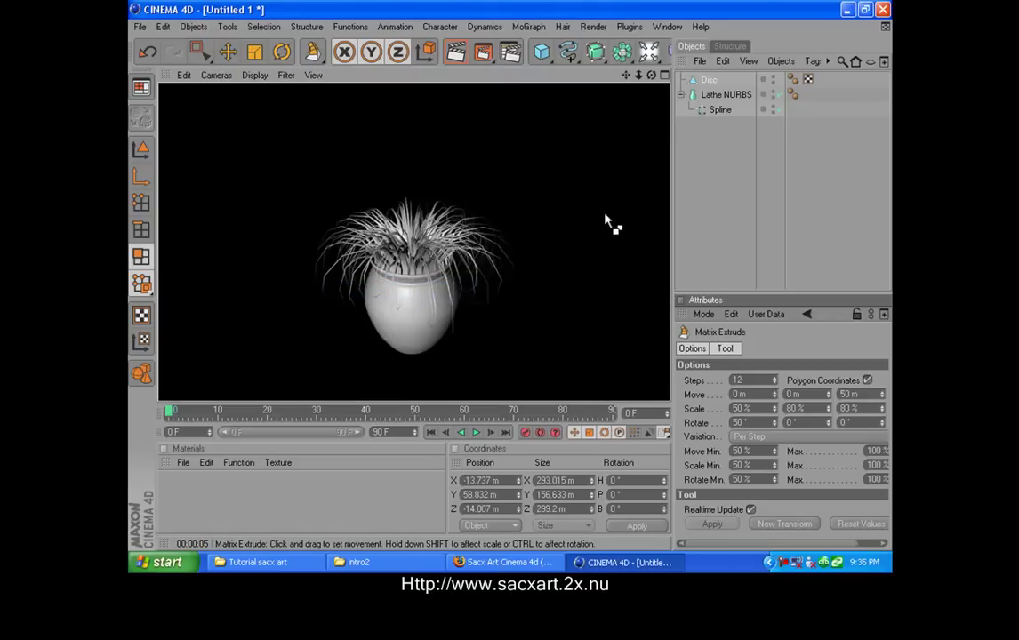
Step: Create a new material and load a Gradient texture into its Color channel
{"action": "left_click", "coordinate": [250, 508]}
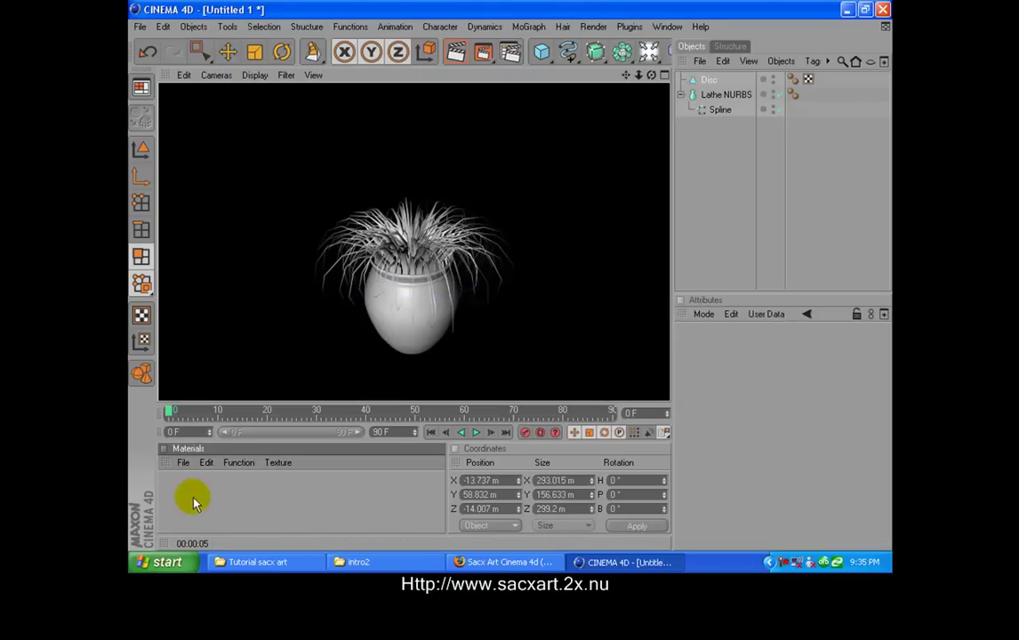
{"action": "left_click", "coordinate": [182, 462]}
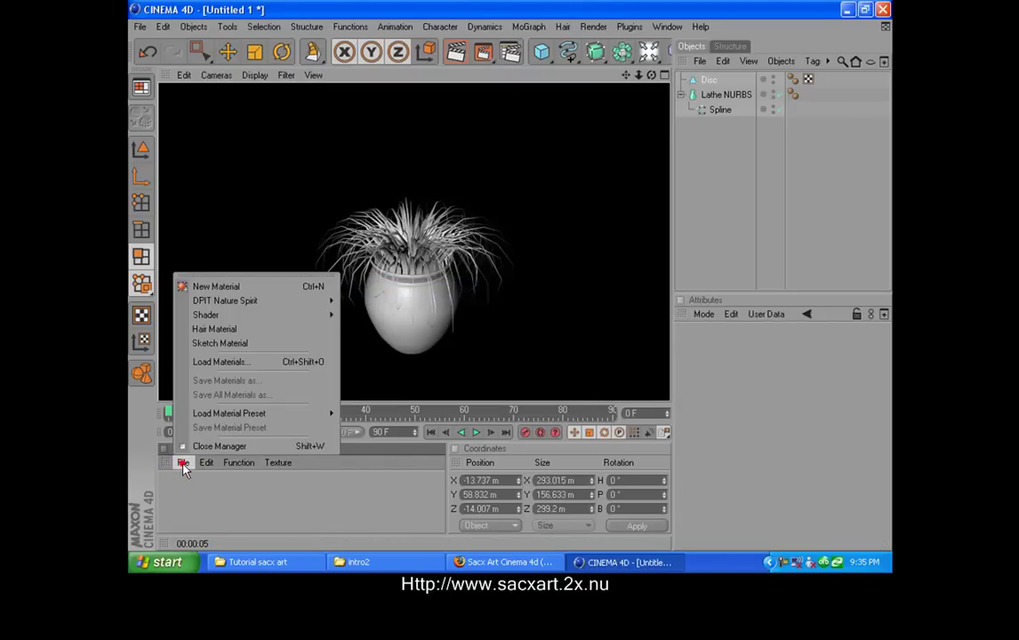
{"action": "left_click", "coordinate": [227, 287]}
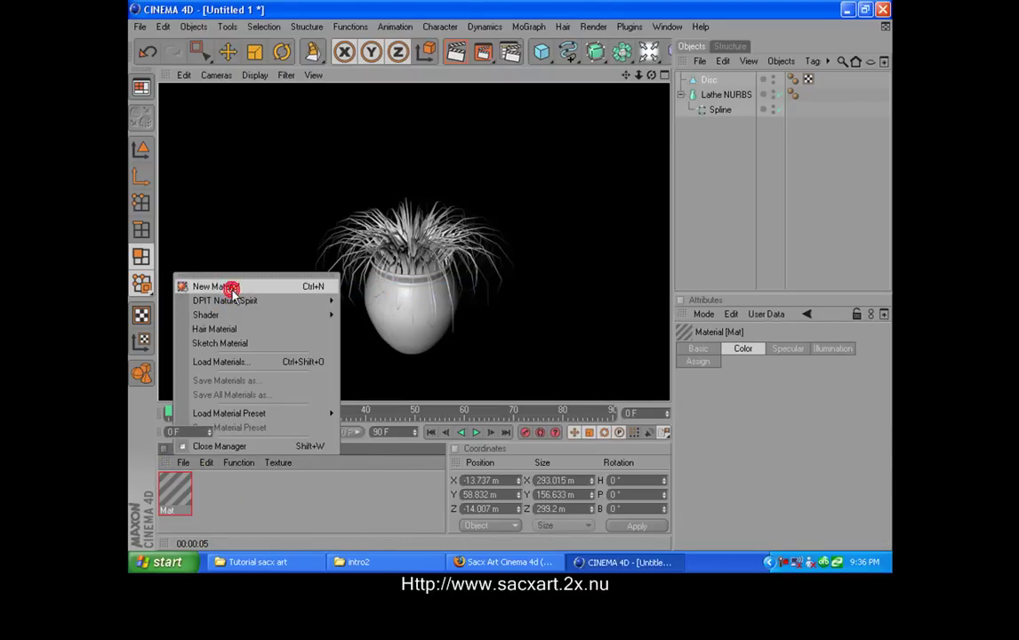
{"action": "double_click", "coordinate": [175, 495]}
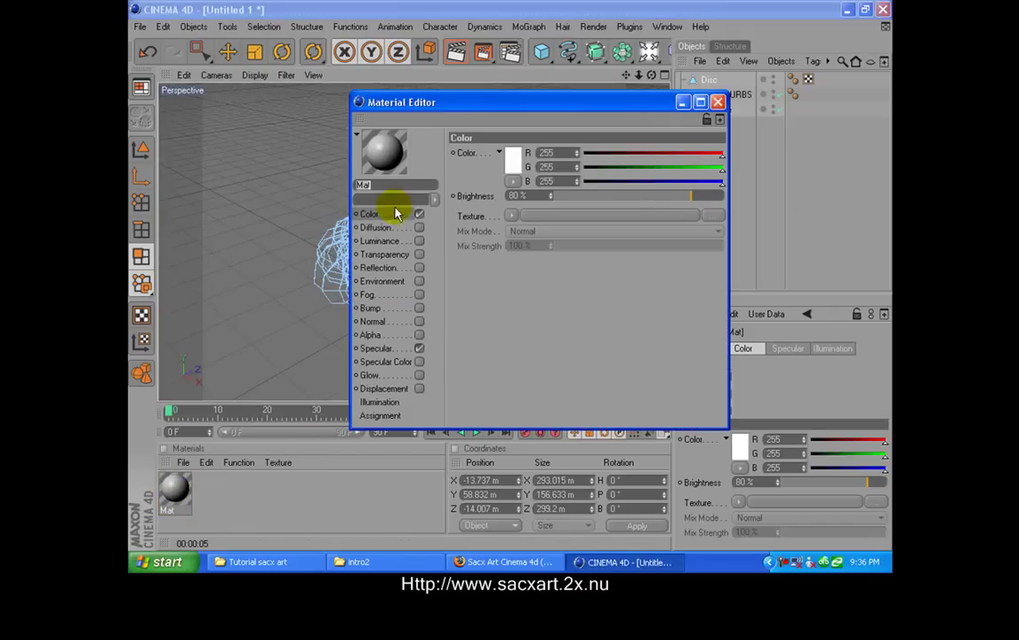
{"action": "left_click", "coordinate": [512, 218]}
{"action": "mouse_move", "coordinate": [541, 513]}
{"action": "left_click", "coordinate": [537, 362]}
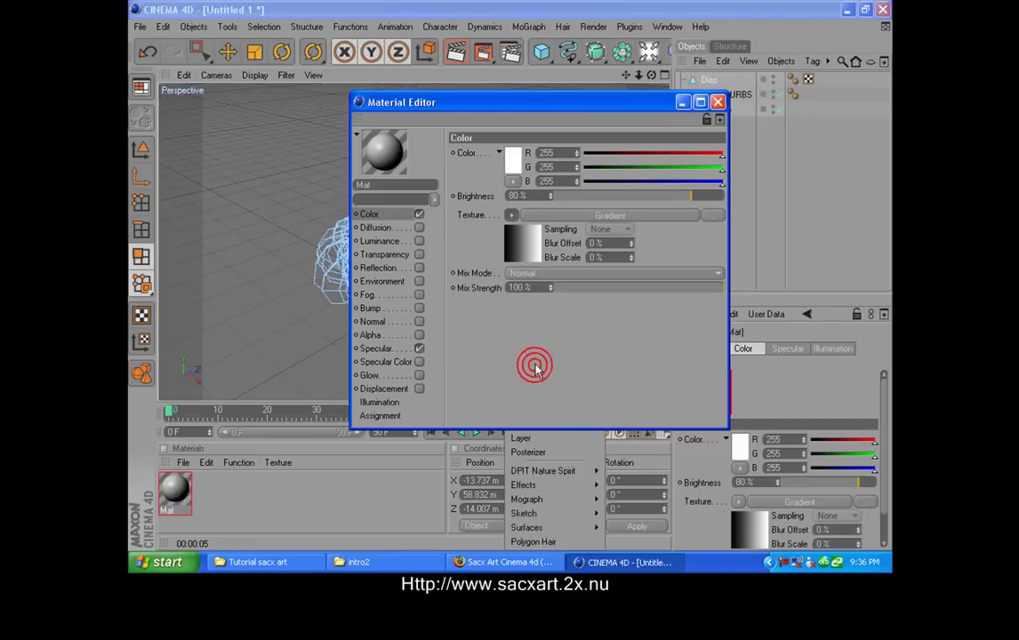
{"action": "left_click", "coordinate": [523, 239]}
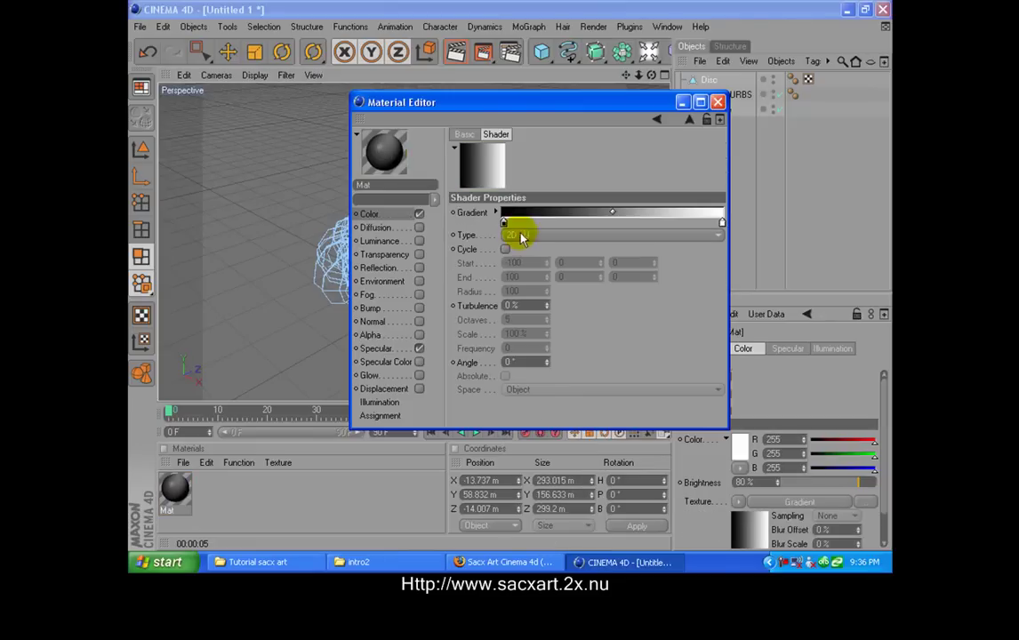
Step: Set the gradient's left knot to a dark green
{"action": "double_click", "coordinate": [503, 221]}
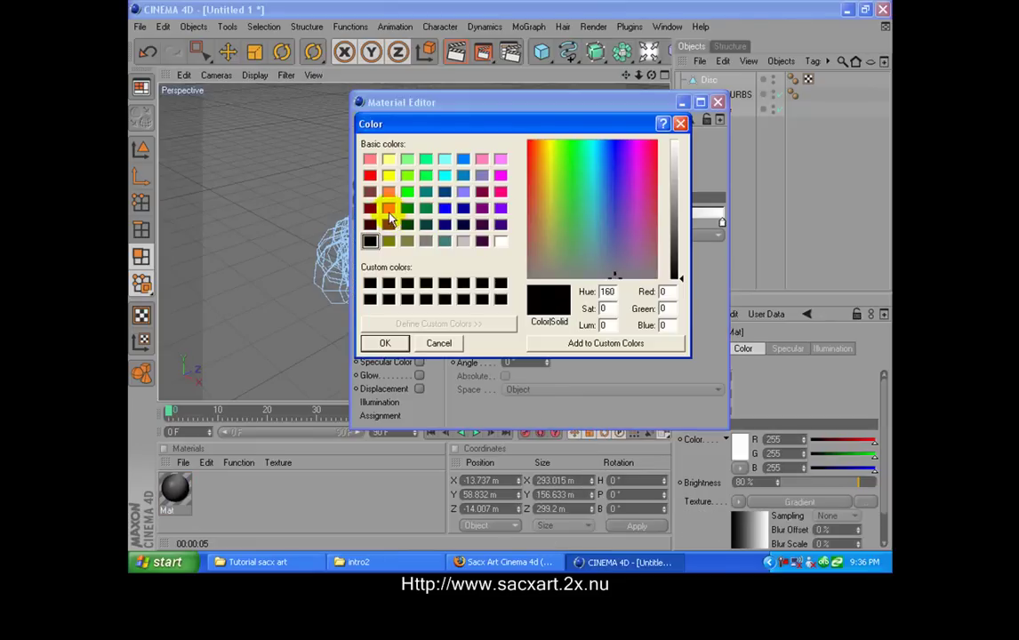
{"action": "left_click", "coordinate": [390, 239]}
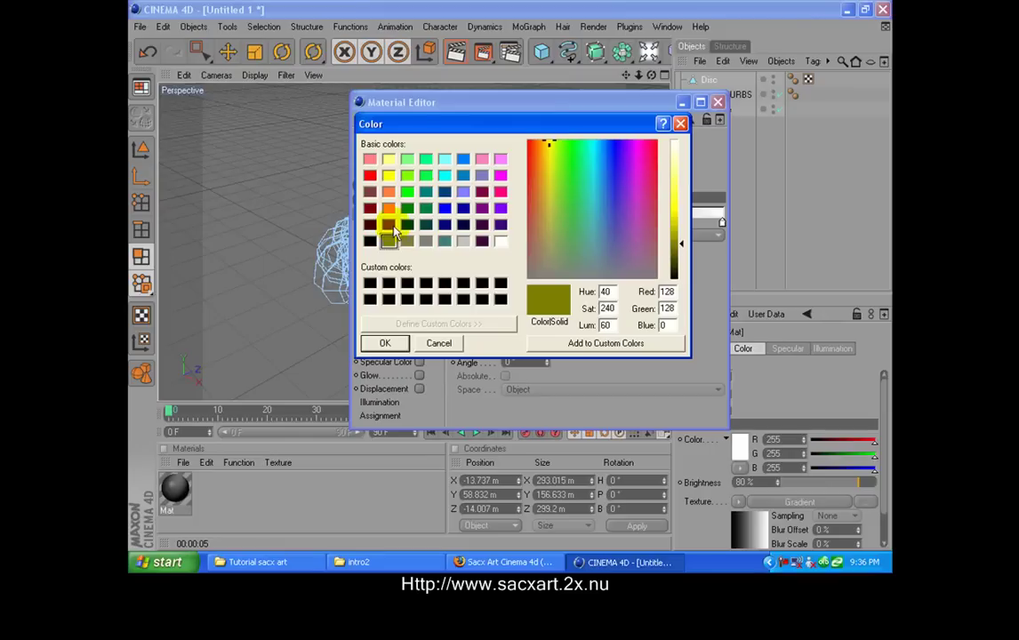
{"action": "left_click", "coordinate": [408, 210]}
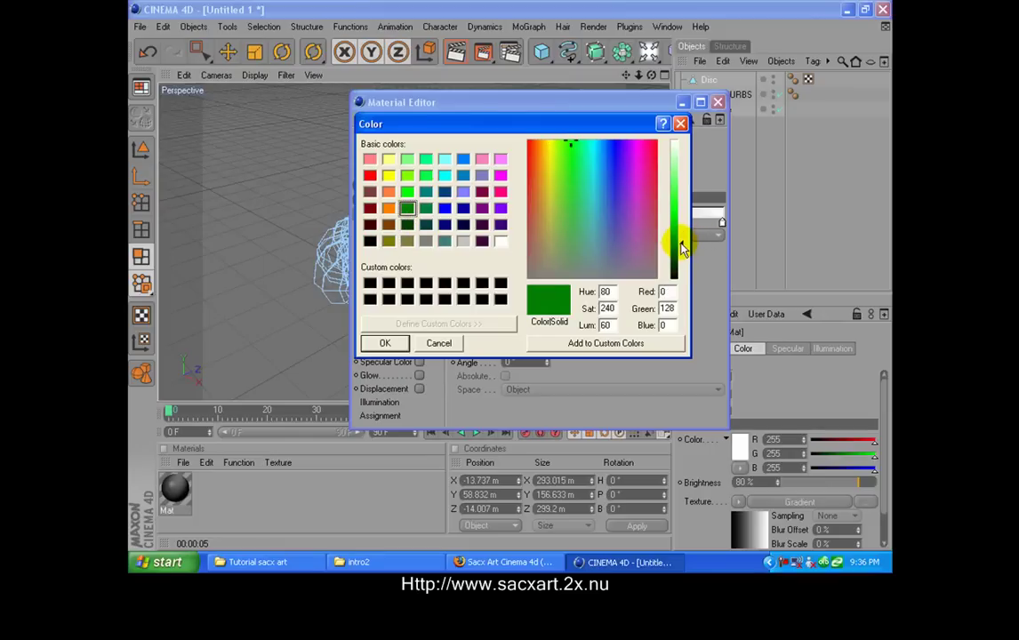
{"action": "left_click_drag", "start_coordinate": [683, 252], "coordinate": [684, 259]}
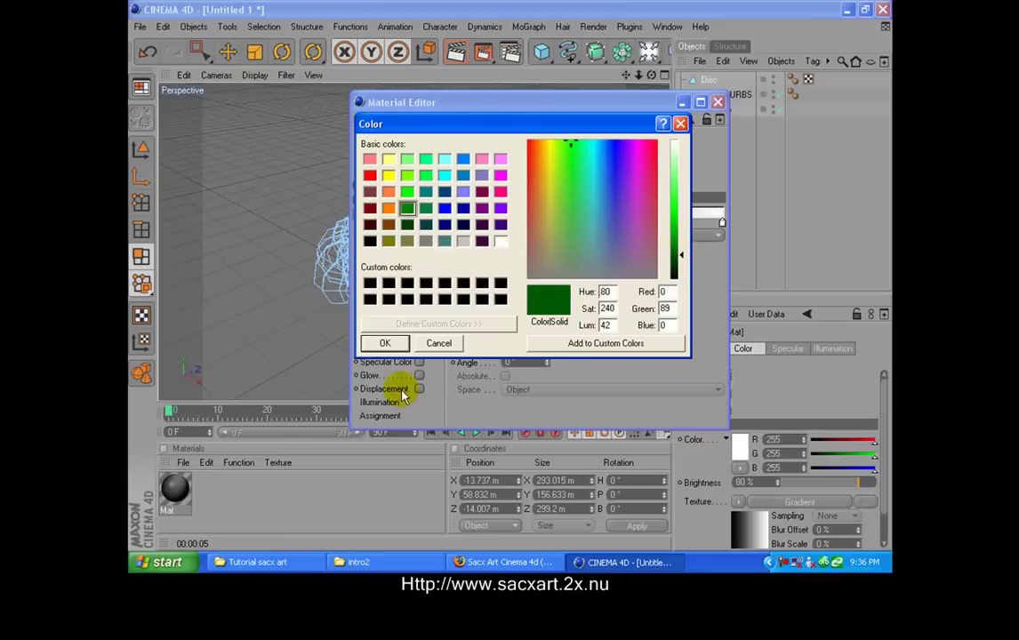
{"action": "left_click", "coordinate": [385, 344]}
Step: Add a middle knot to the gradient and colour it a slightly darkened bright green
{"action": "left_click", "coordinate": [574, 224]}
{"action": "left_click_drag", "start_coordinate": [577, 225], "coordinate": [589, 226]}
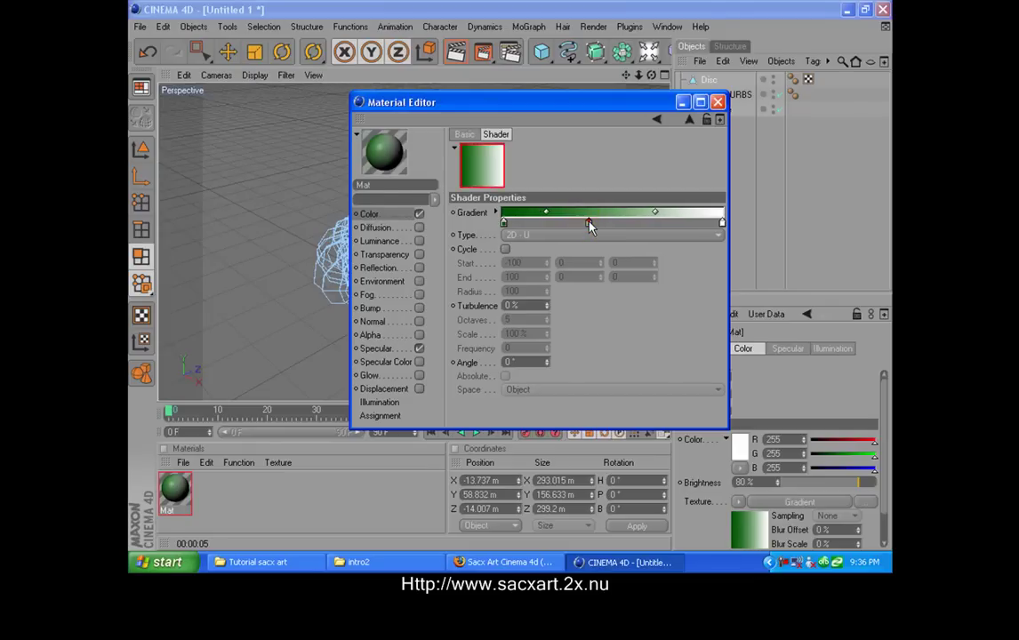
{"action": "double_click", "coordinate": [588, 225]}
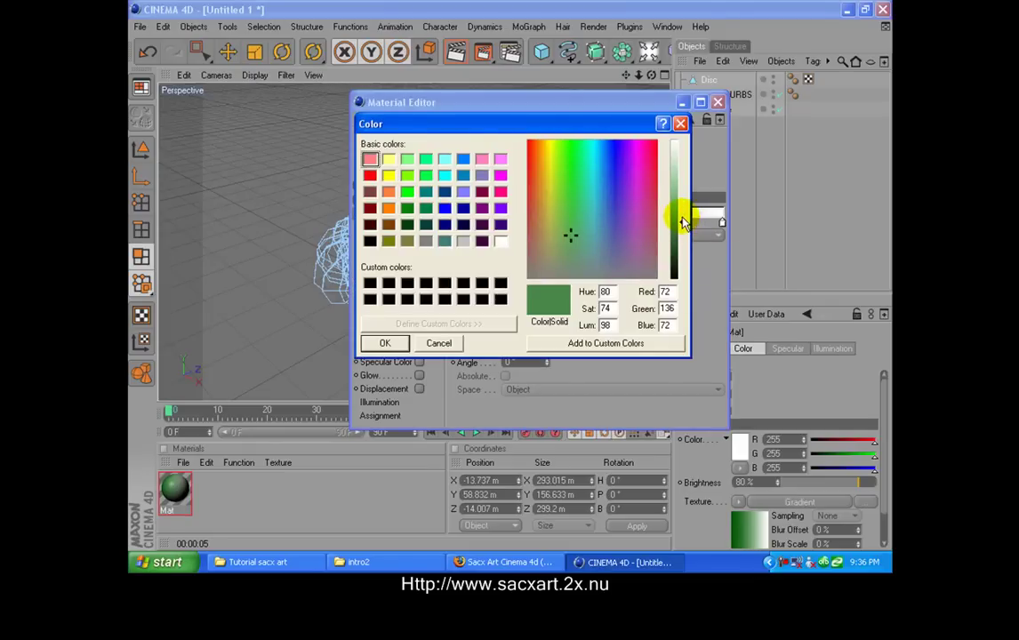
{"action": "left_click", "coordinate": [407, 191]}
{"action": "left_click_drag", "start_coordinate": [679, 210], "coordinate": [682, 244]}
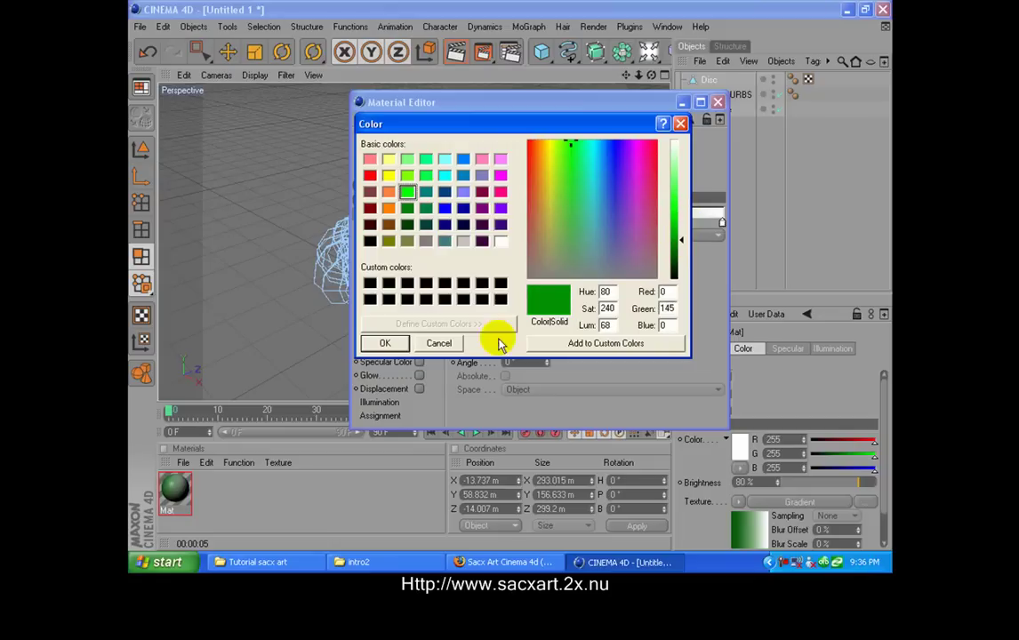
{"action": "left_click", "coordinate": [385, 343]}
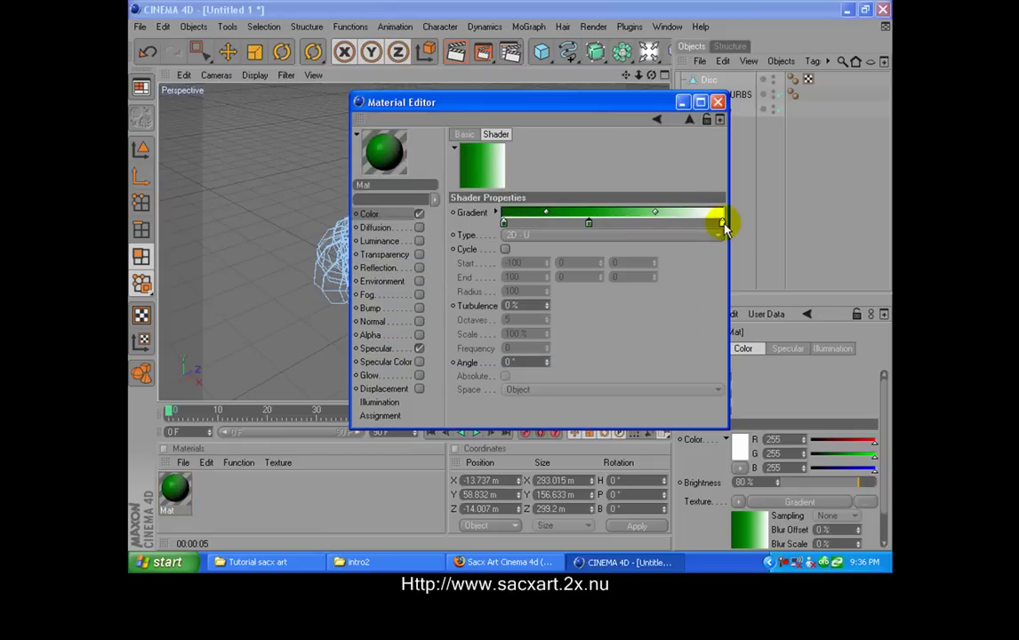
Step: Change the gradient's white right end to a slightly darkened bright green
{"action": "double_click", "coordinate": [720, 221]}
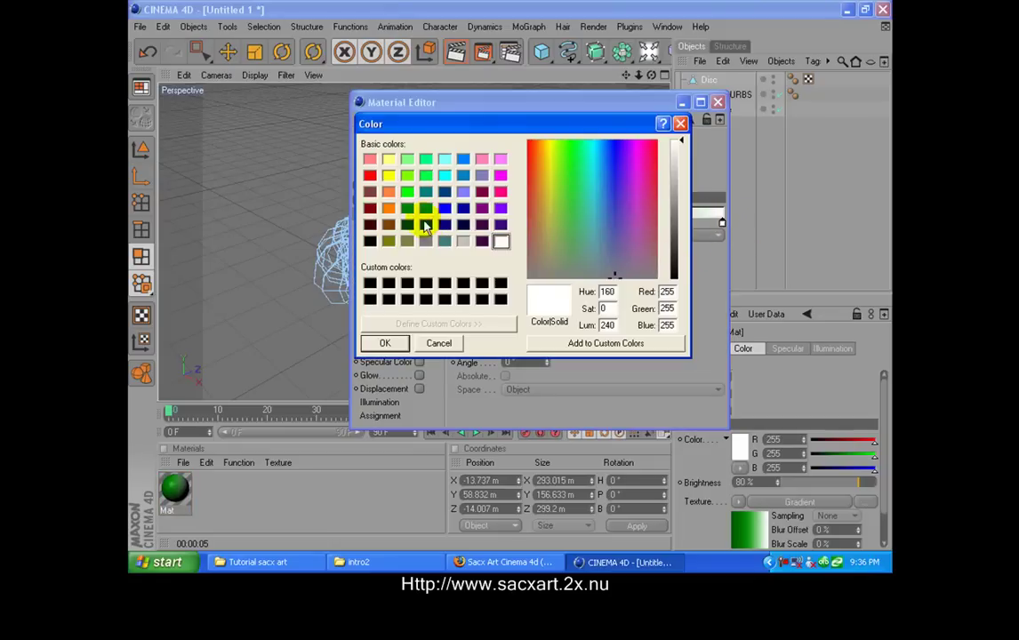
{"action": "left_click", "coordinate": [406, 193]}
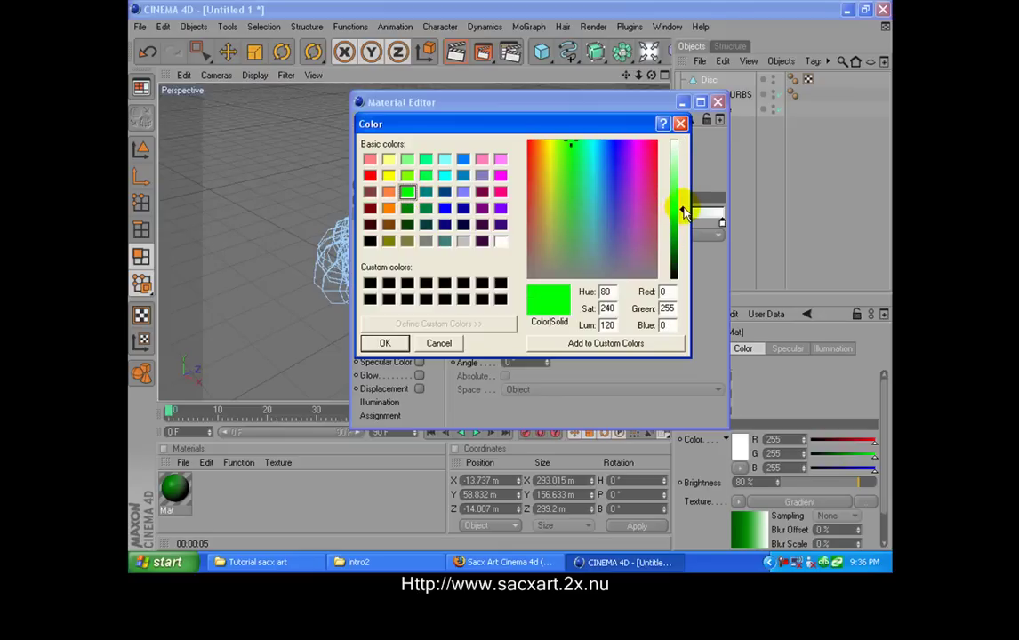
{"action": "left_click_drag", "start_coordinate": [683, 212], "coordinate": [683, 229]}
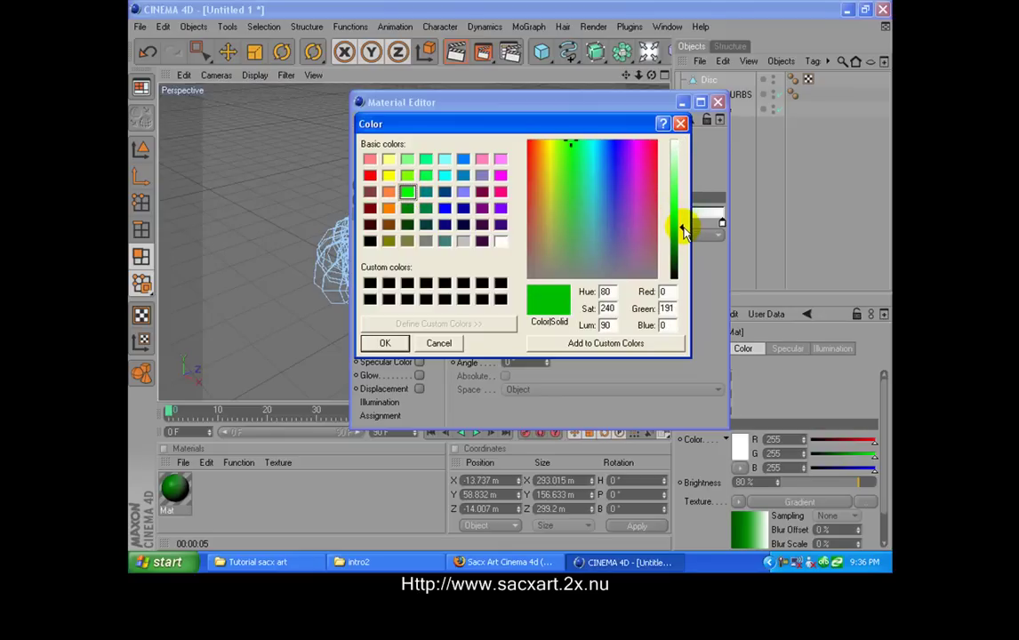
{"action": "left_click", "coordinate": [385, 343]}
{"action": "left_click", "coordinate": [599, 340]}
Step: Set the green gradient shader's Turbulence to 70% and Octaves to 4.5
{"action": "left_click", "coordinate": [530, 305]}
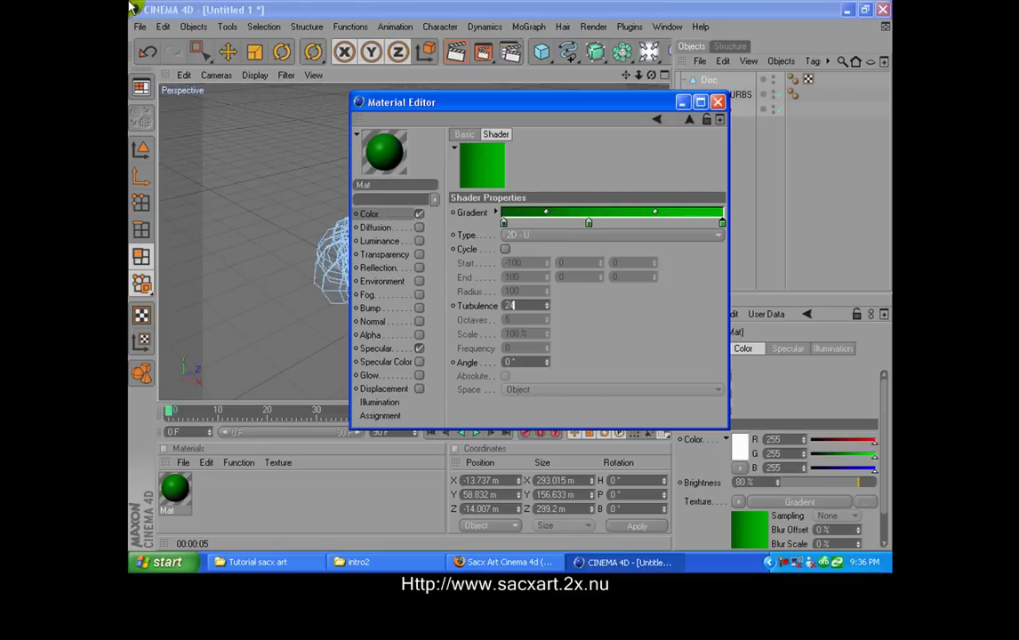
{"action": "left_click", "coordinate": [592, 322]}
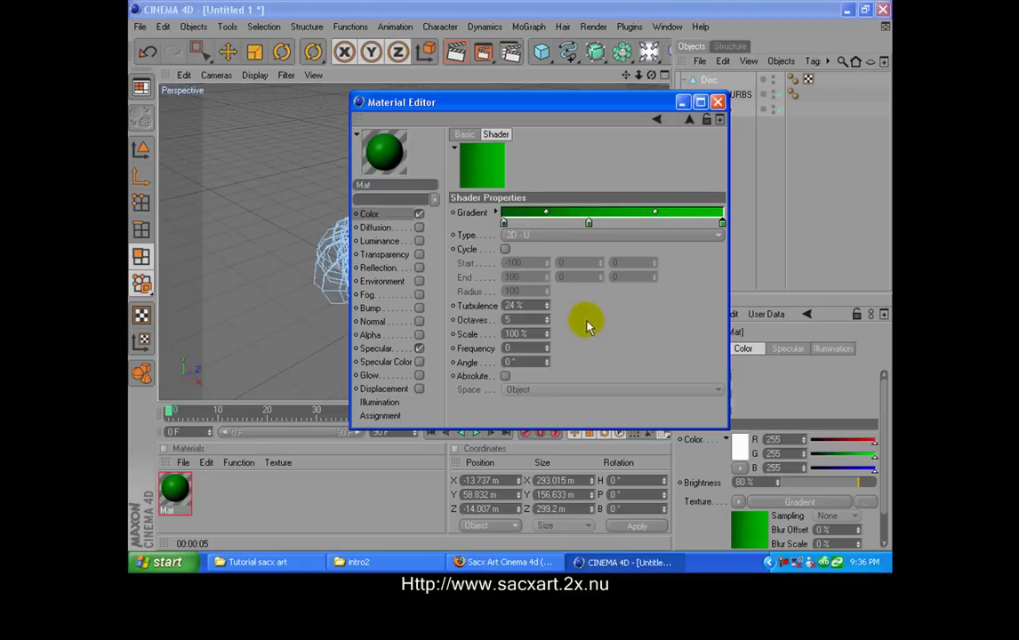
{"action": "double_click", "coordinate": [523, 320]}
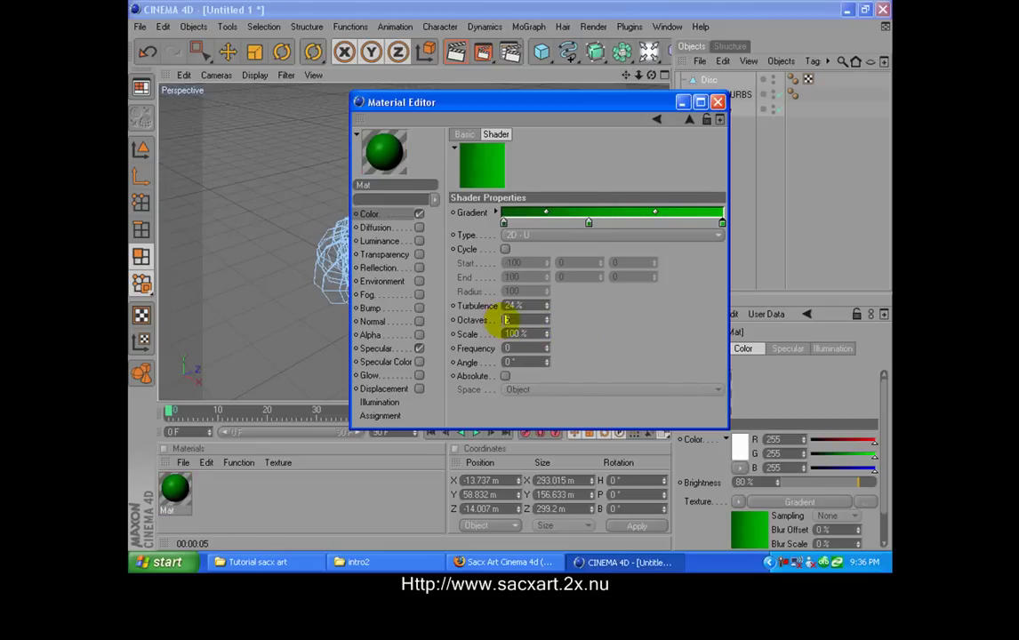
{"action": "type", "text": "4.5"}
{"action": "left_click", "coordinate": [536, 306]}
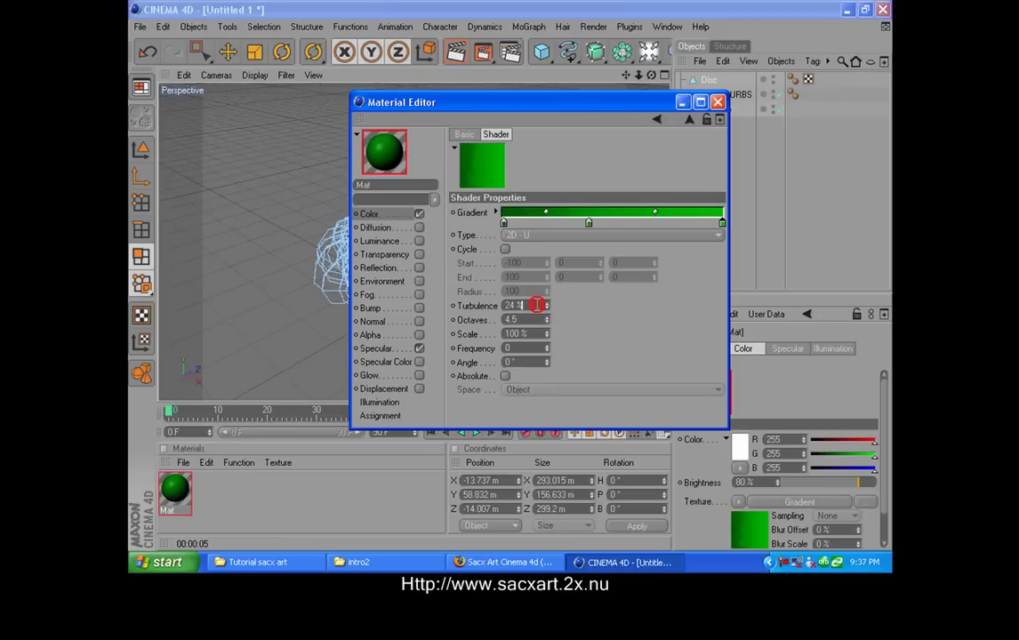
{"action": "left_click_drag", "start_coordinate": [536, 304], "coordinate": [512, 305]}
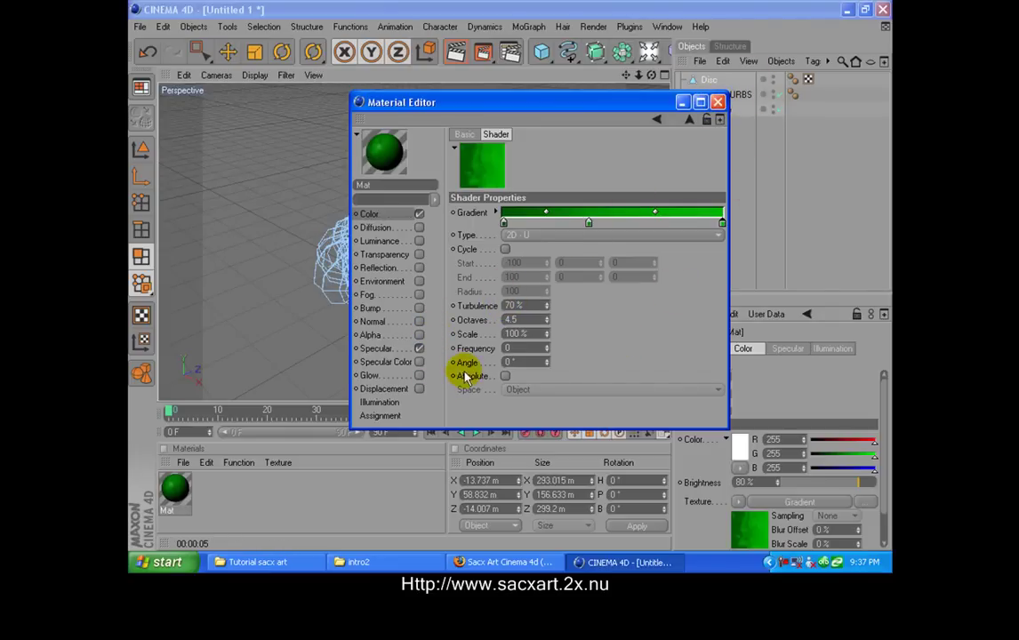
Step: Enable the green material's Bump channel with a Noise texture
{"action": "left_click", "coordinate": [419, 309]}
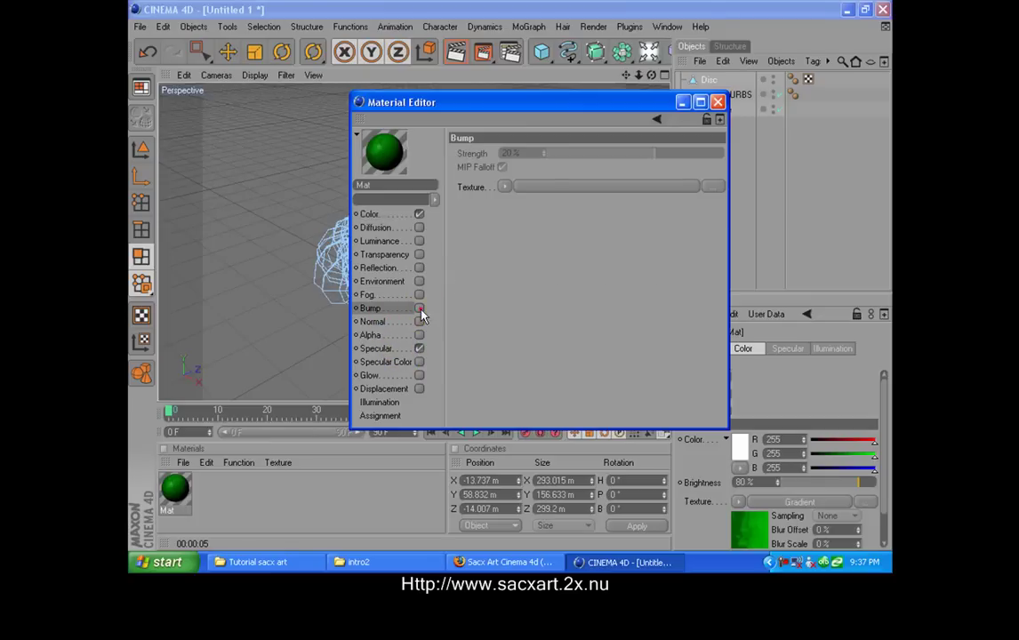
{"action": "left_click", "coordinate": [379, 306]}
{"action": "left_click", "coordinate": [504, 188]}
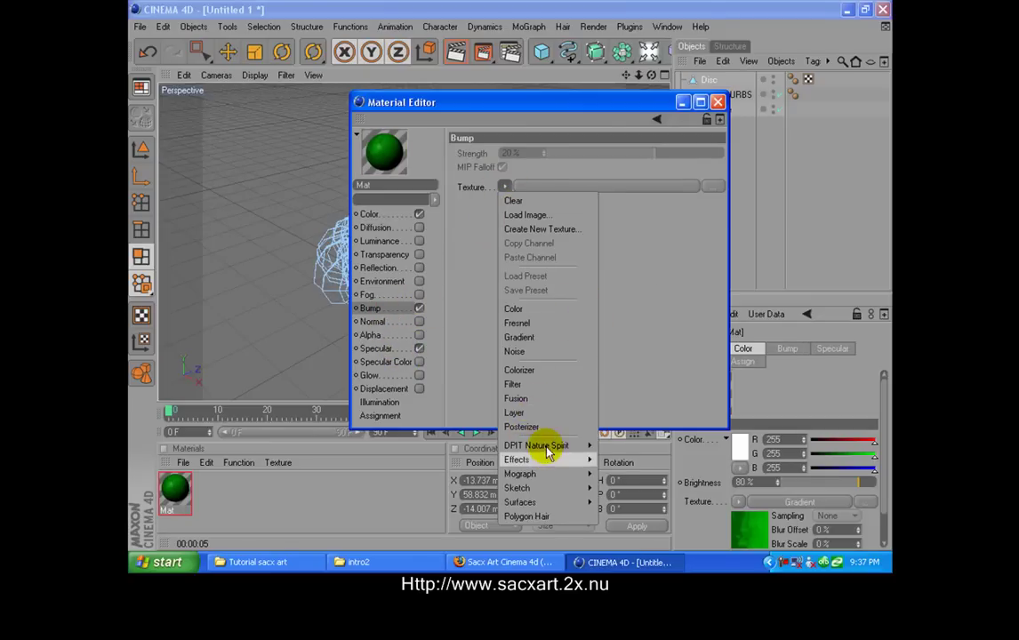
{"action": "left_click", "coordinate": [533, 351]}
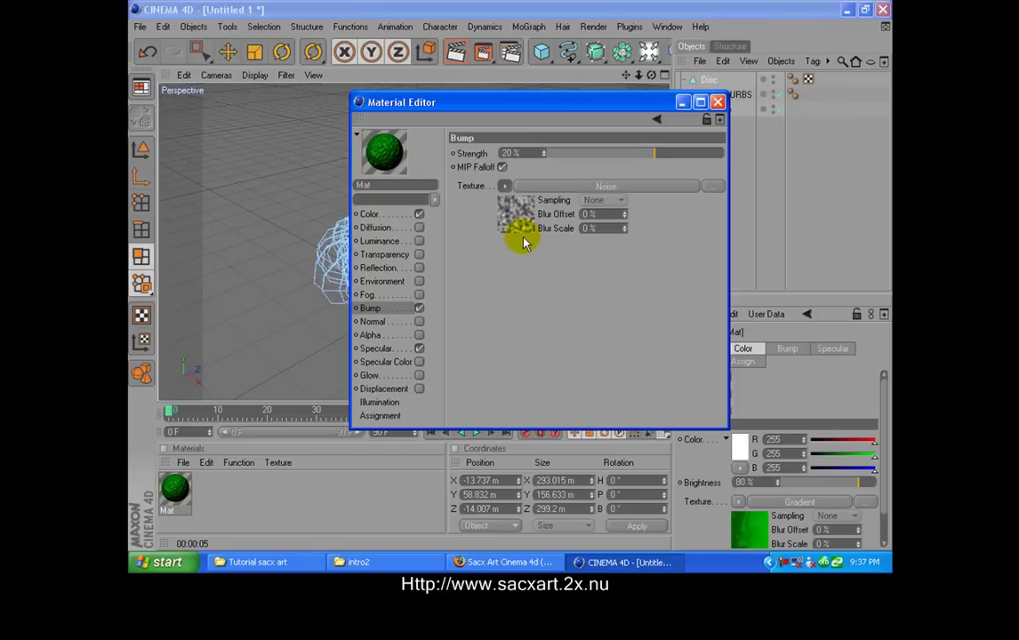
Step: Apply the green material to the soil Disc and create a second new material
{"action": "left_click", "coordinate": [717, 103]}
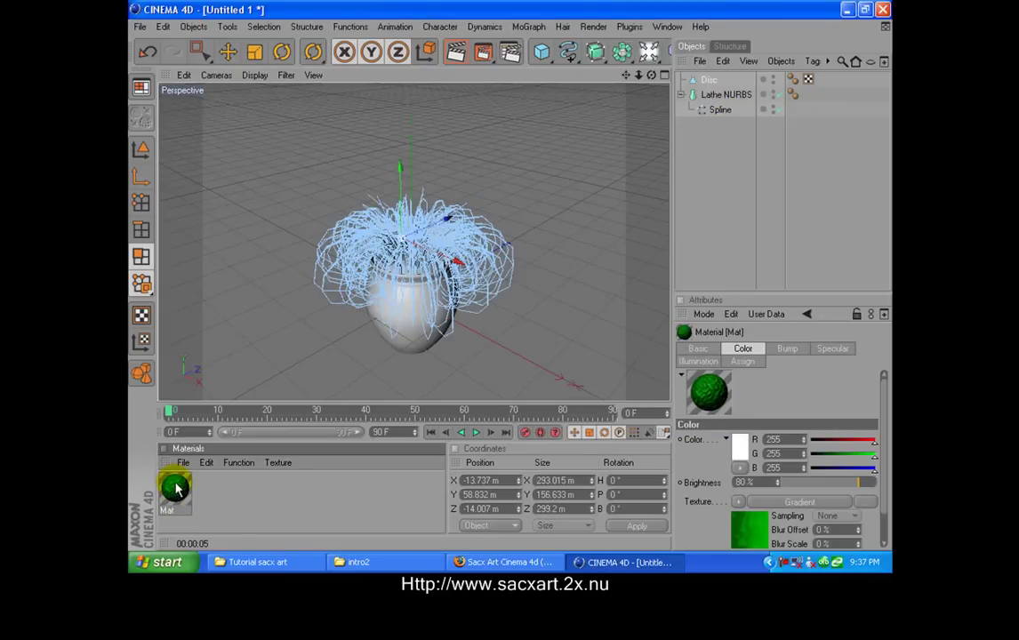
{"action": "left_click_drag", "start_coordinate": [417, 419], "coordinate": [716, 85]}
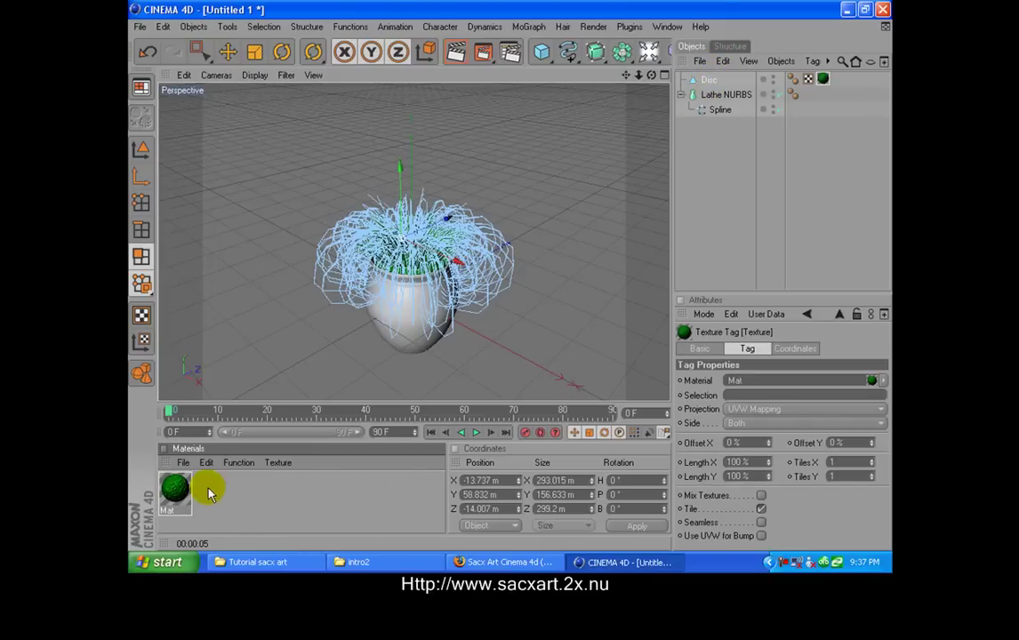
{"action": "left_click", "coordinate": [182, 462]}
{"action": "left_click", "coordinate": [239, 287]}
Step: Colour the new material orange-brown, RGB 166/83/0
{"action": "double_click", "coordinate": [174, 492]}
{"action": "left_click", "coordinate": [370, 214]}
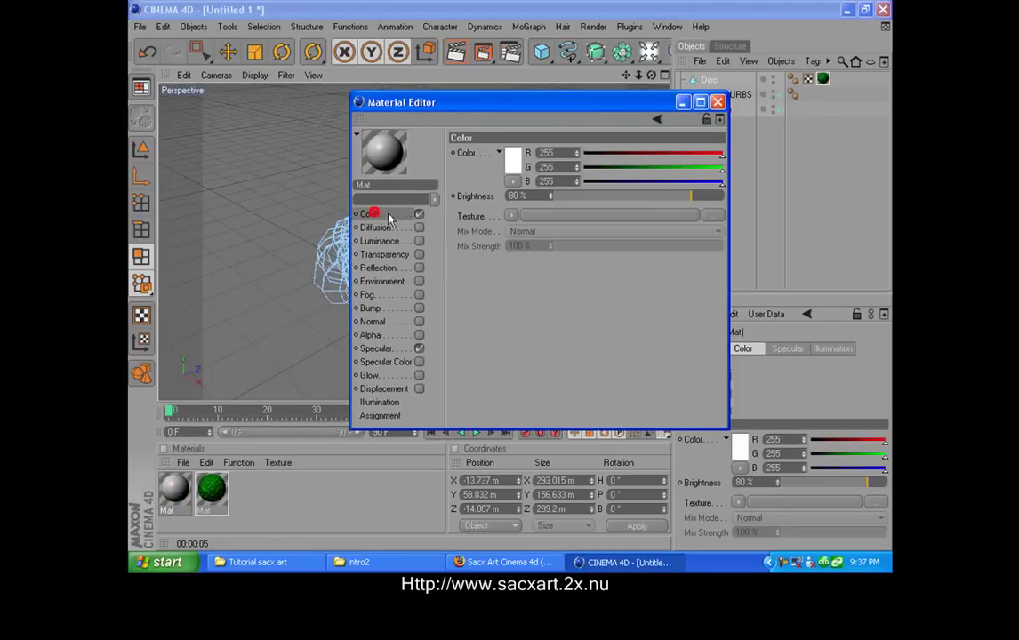
{"action": "left_click", "coordinate": [514, 163]}
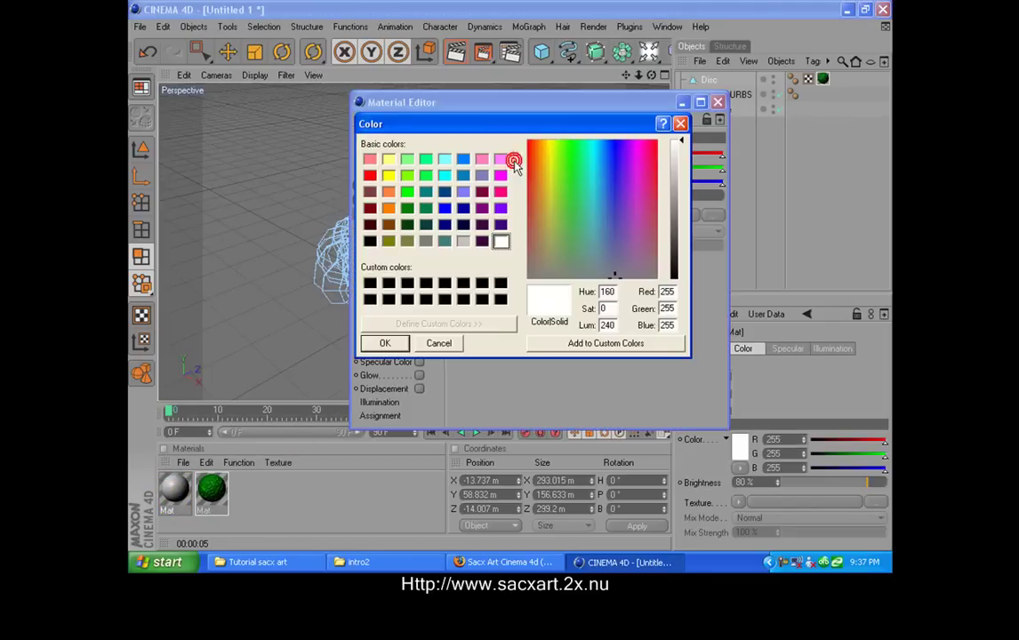
{"action": "left_click", "coordinate": [387, 209]}
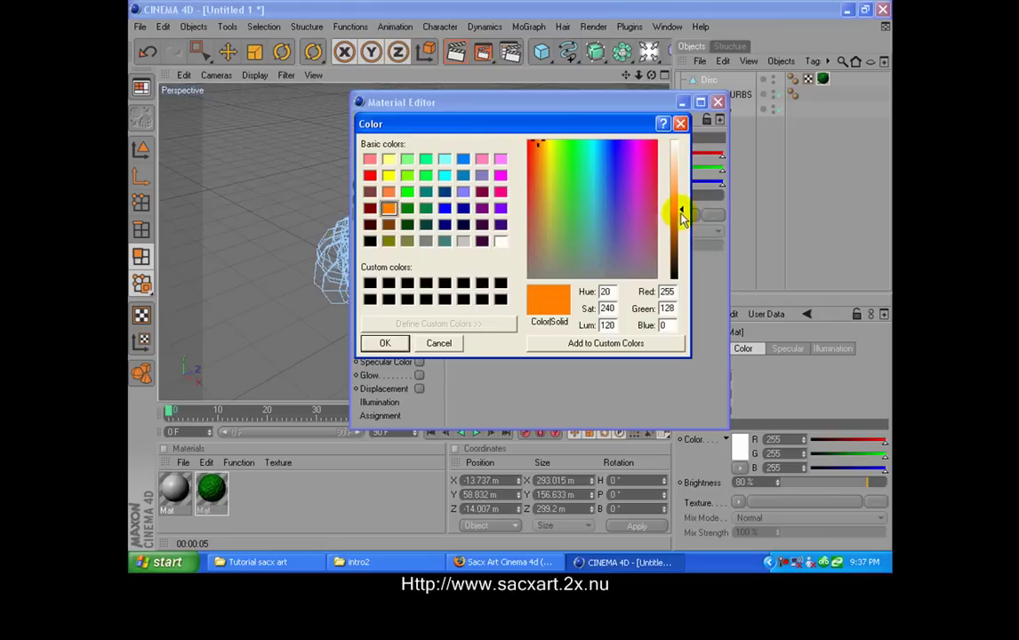
{"action": "left_click_drag", "start_coordinate": [681, 215], "coordinate": [682, 240]}
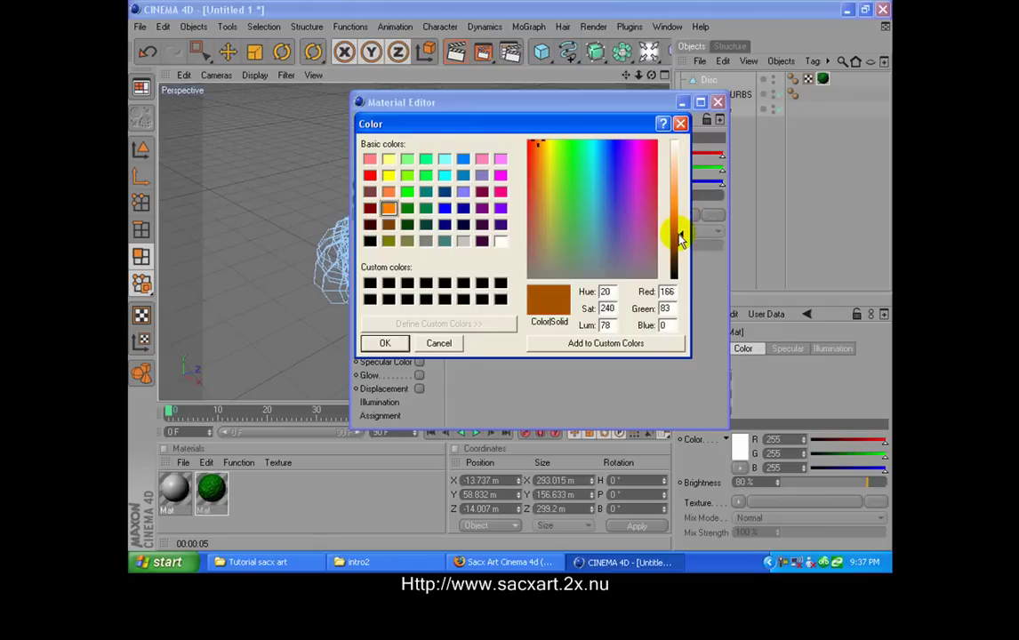
{"action": "left_click", "coordinate": [388, 344]}
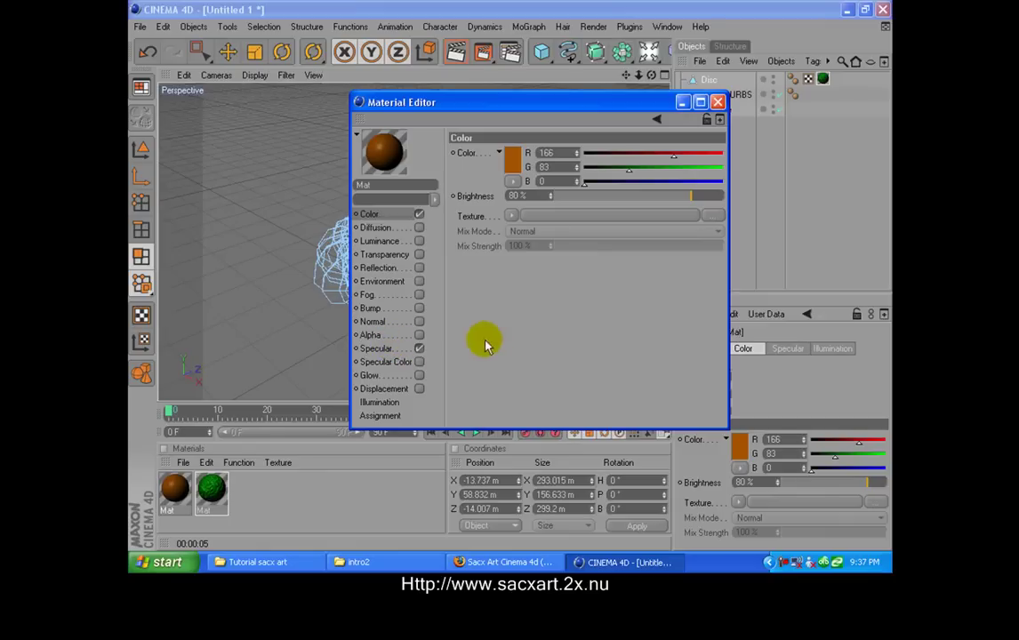
Step: Raise its specular height to 58% and apply it to the Lathe NURBS pot
{"action": "left_click", "coordinate": [380, 347]}
{"action": "left_click_drag", "start_coordinate": [587, 242], "coordinate": [636, 233]}
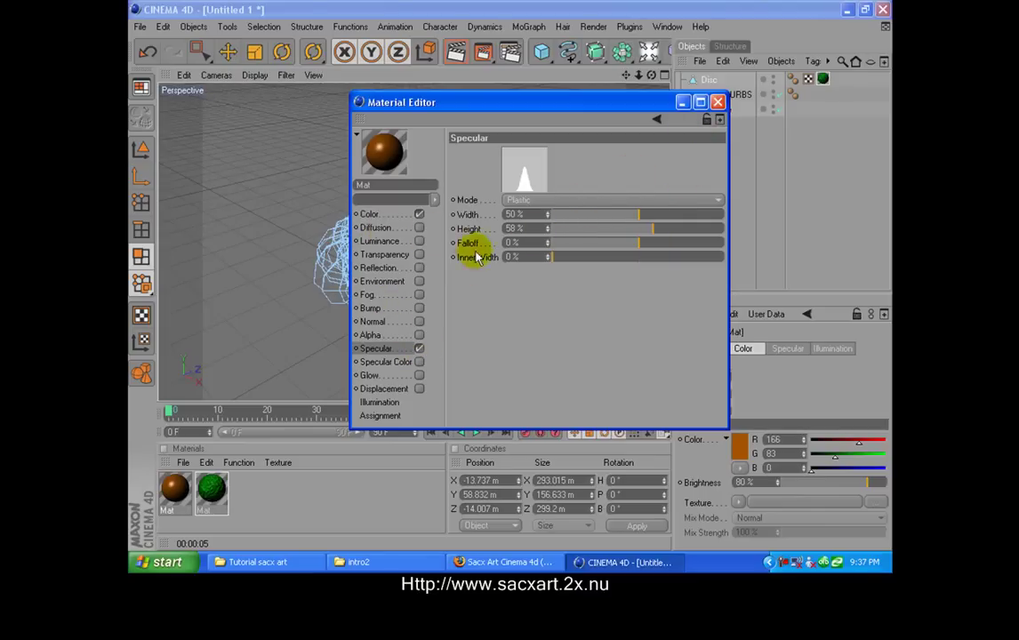
{"action": "left_click", "coordinate": [718, 103]}
{"action": "left_click_drag", "start_coordinate": [177, 492], "coordinate": [734, 101]}
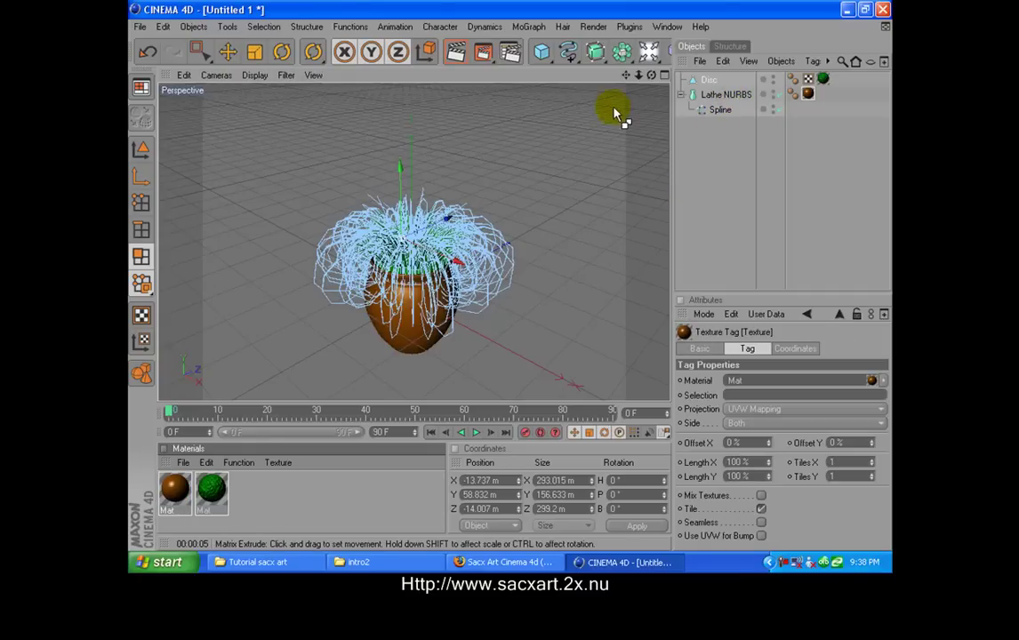
Step: Level the Perspective view on the pot and render the brown pot with green strands
{"action": "left_click_drag", "start_coordinate": [652, 77], "coordinate": [655, 44]}
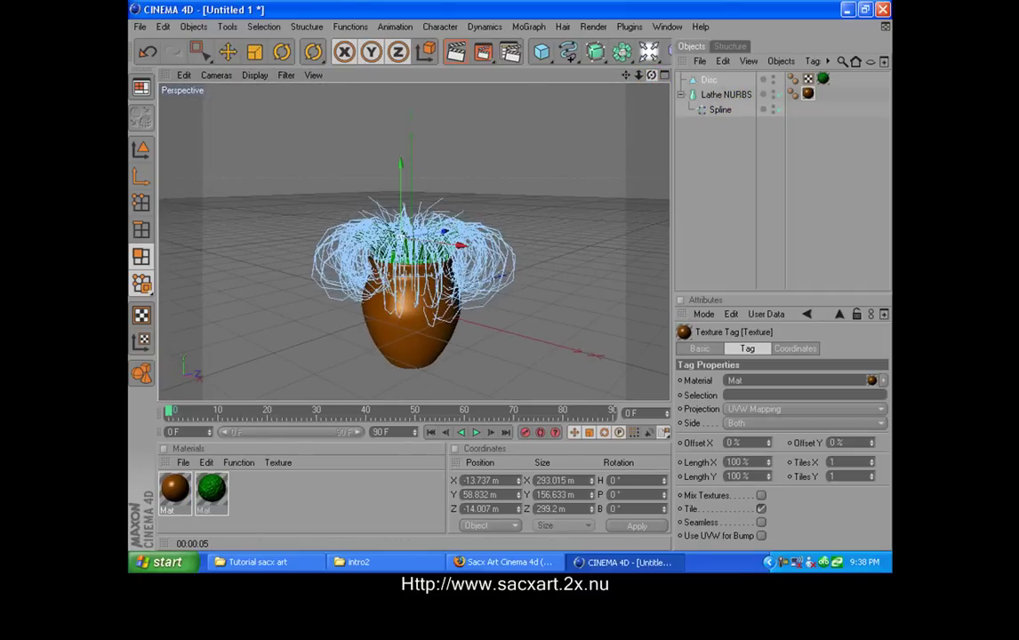
{"action": "left_click", "coordinate": [455, 52]}
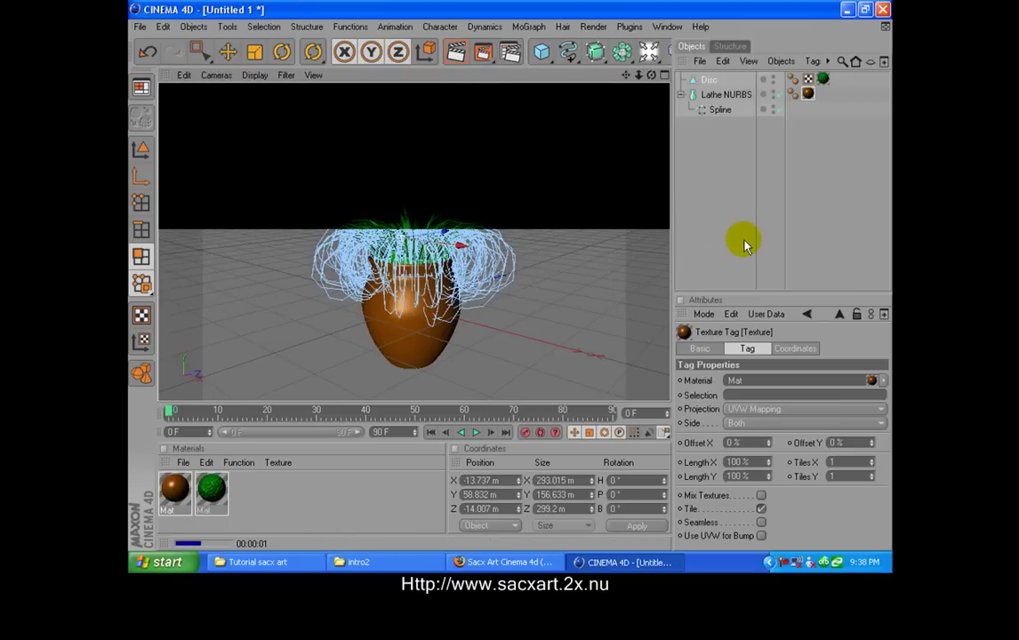